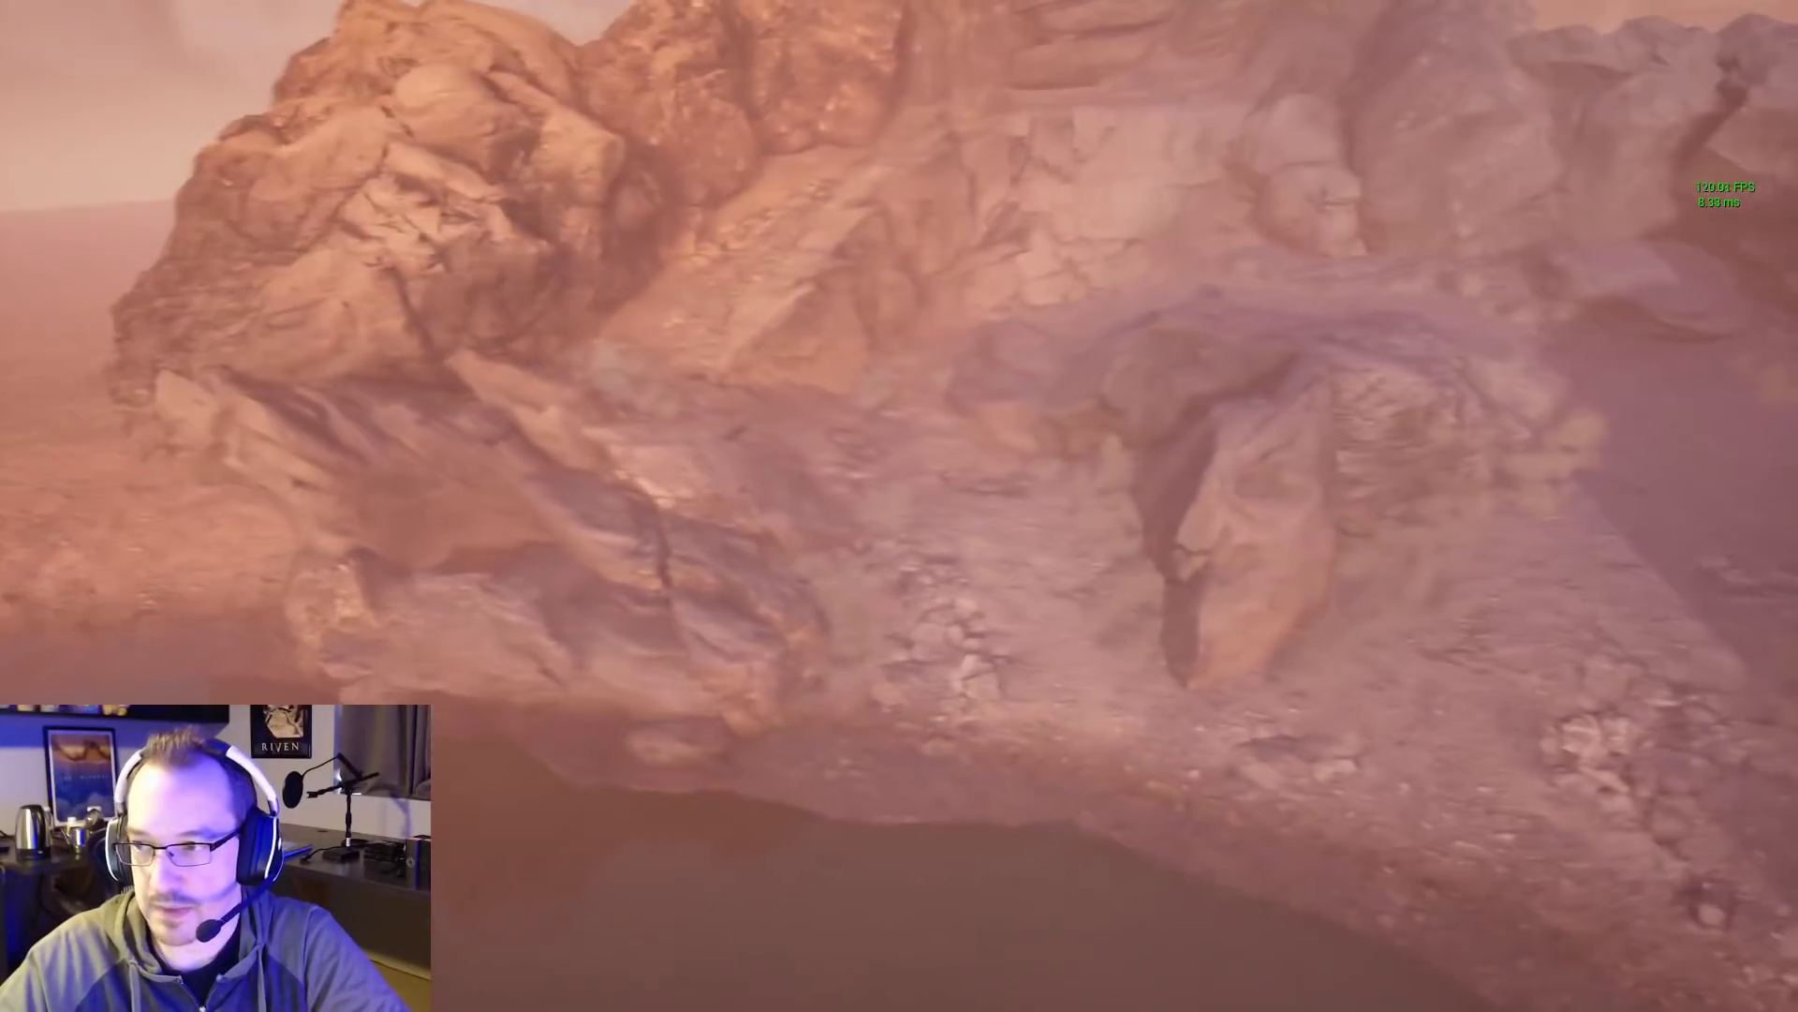
Fly through the desert coastline scene and examine its cliffs, boulders, ground and shoreline
key(w)
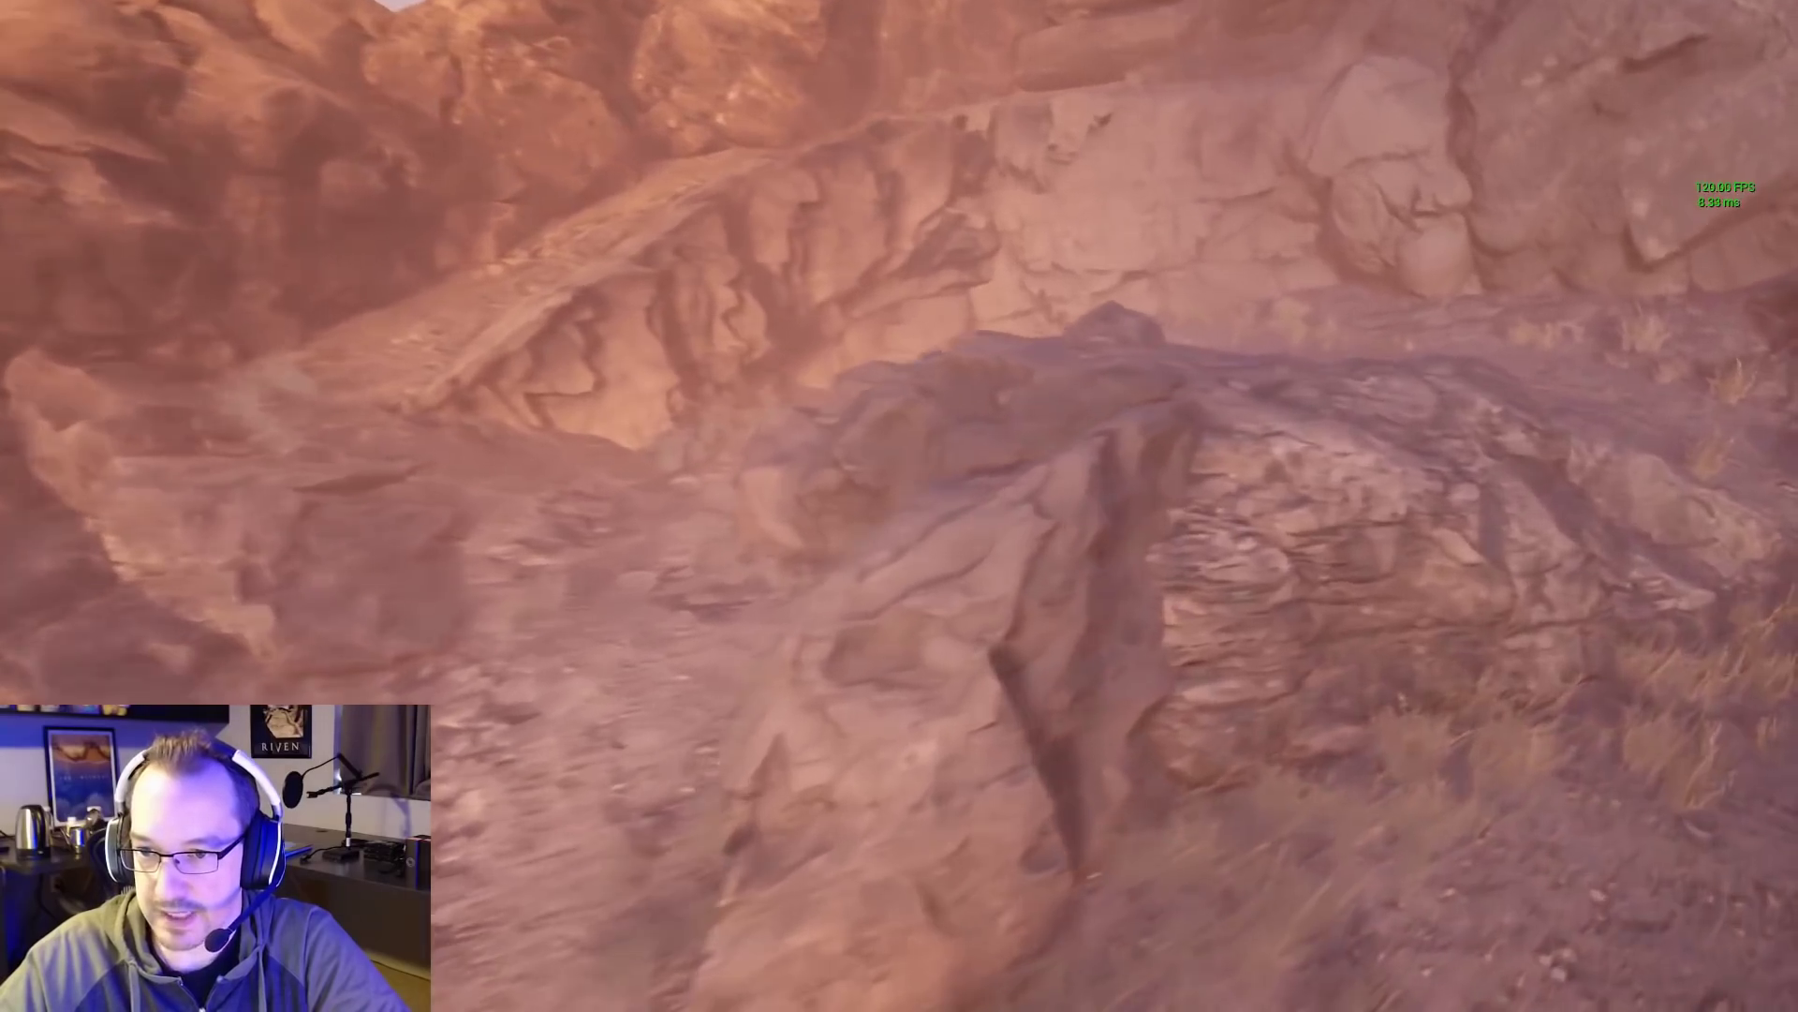
key(w)
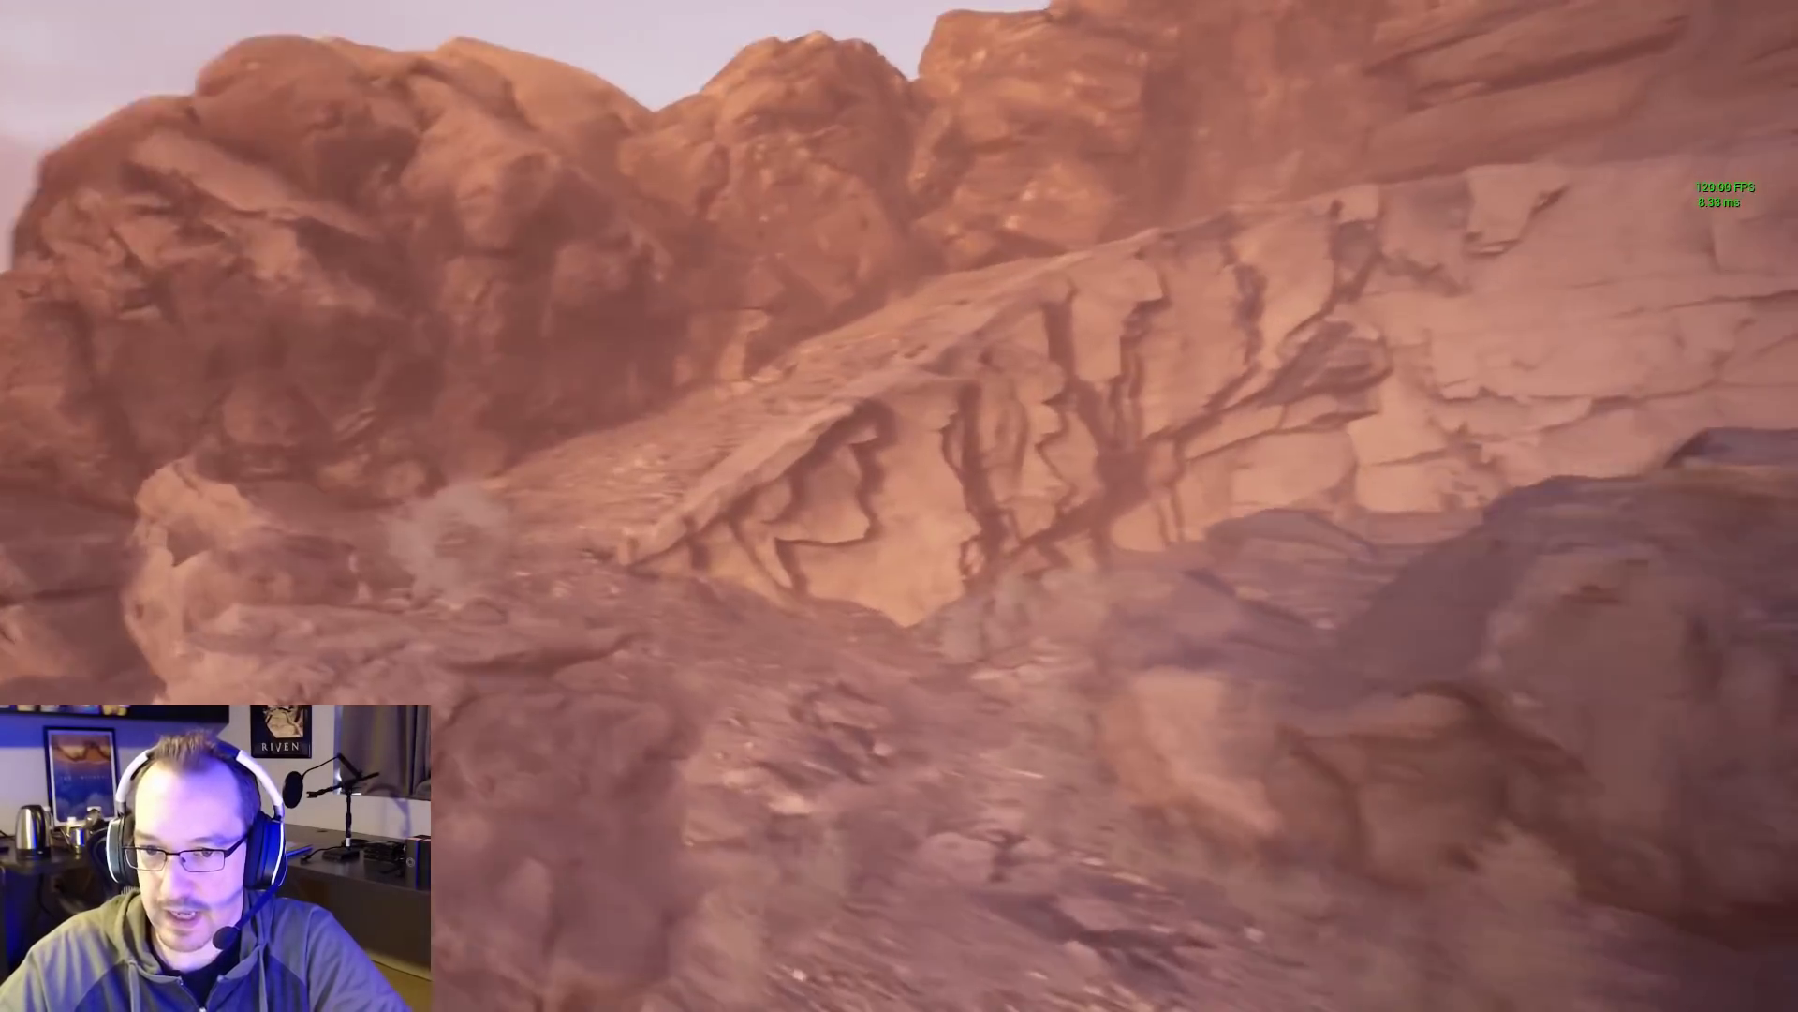
key(w)
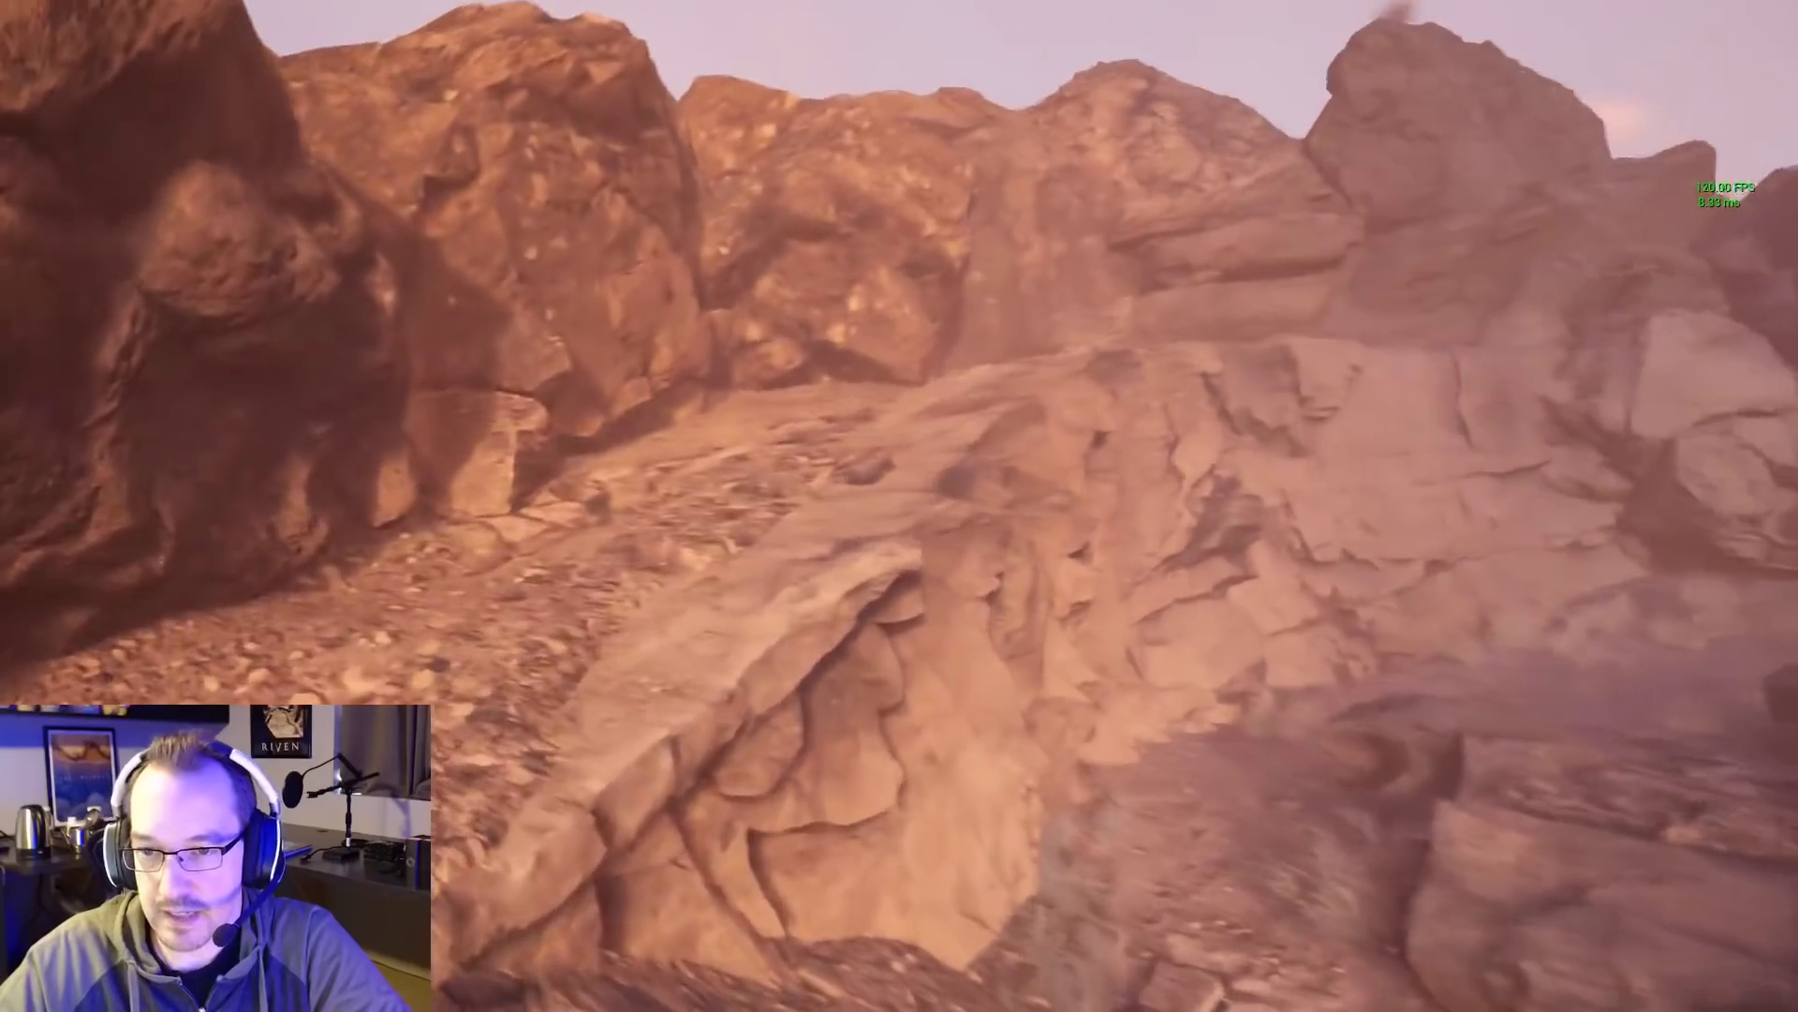
key(w)
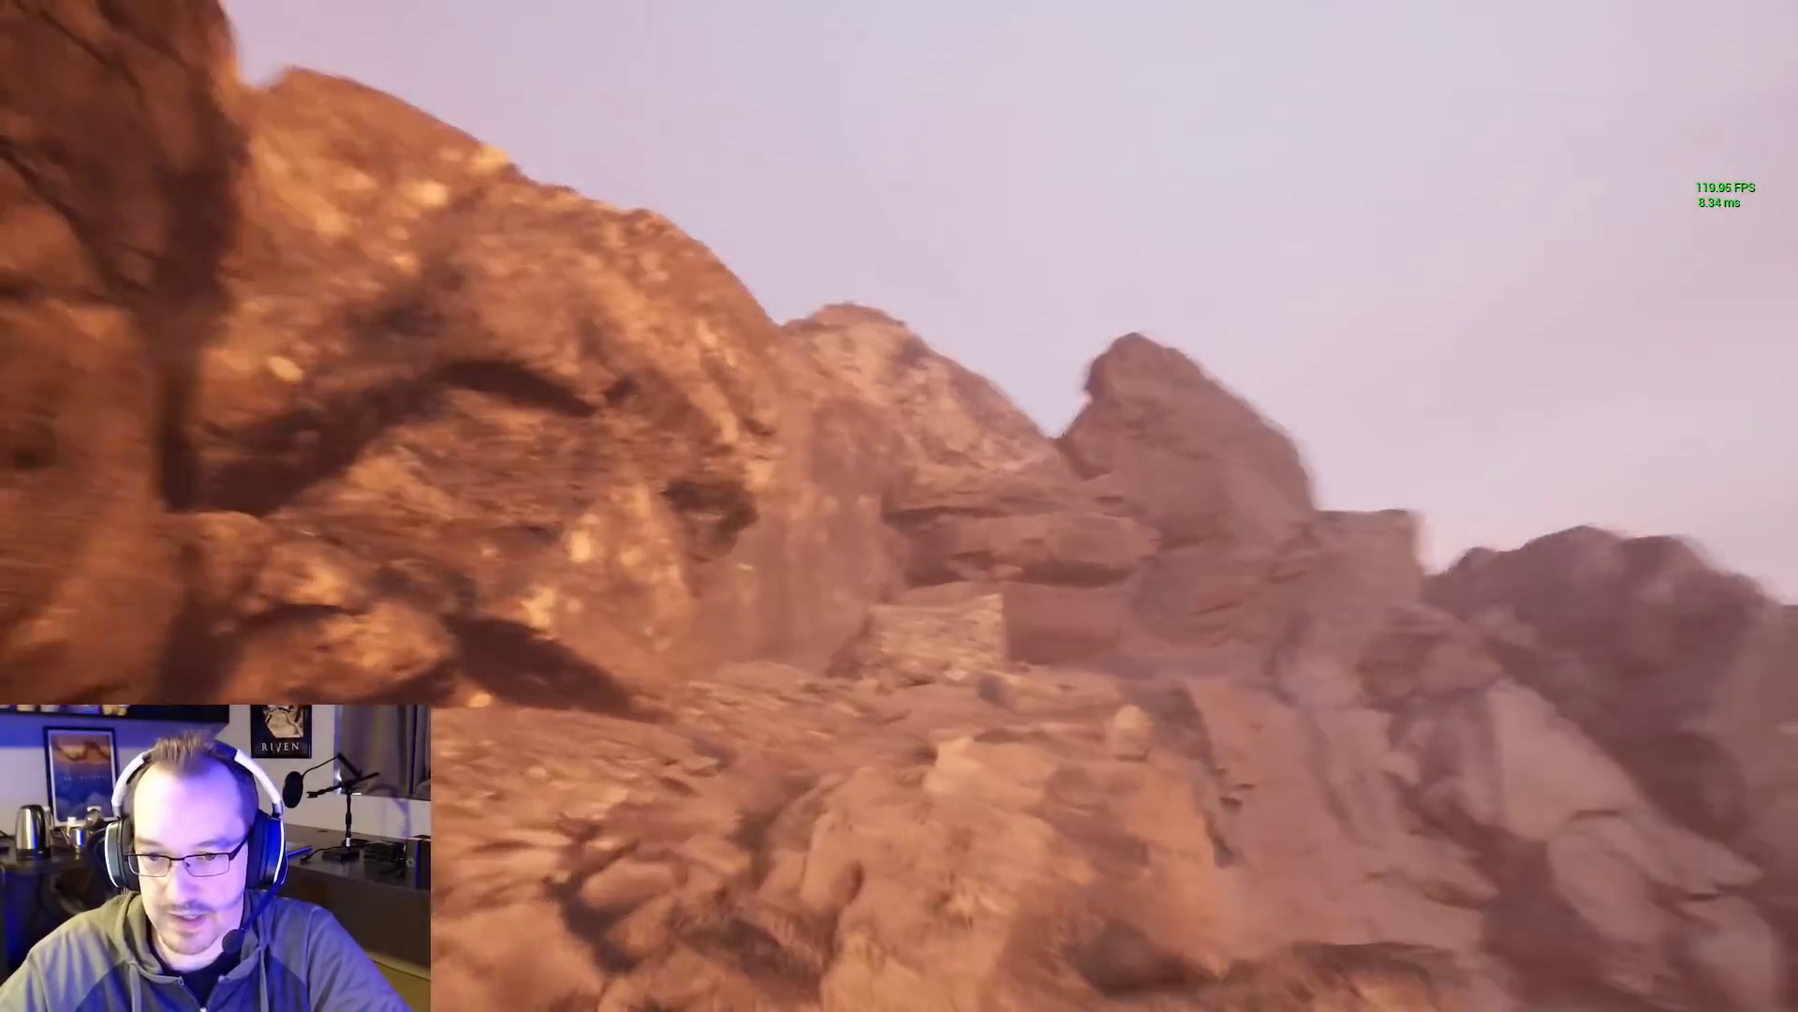
key(w)
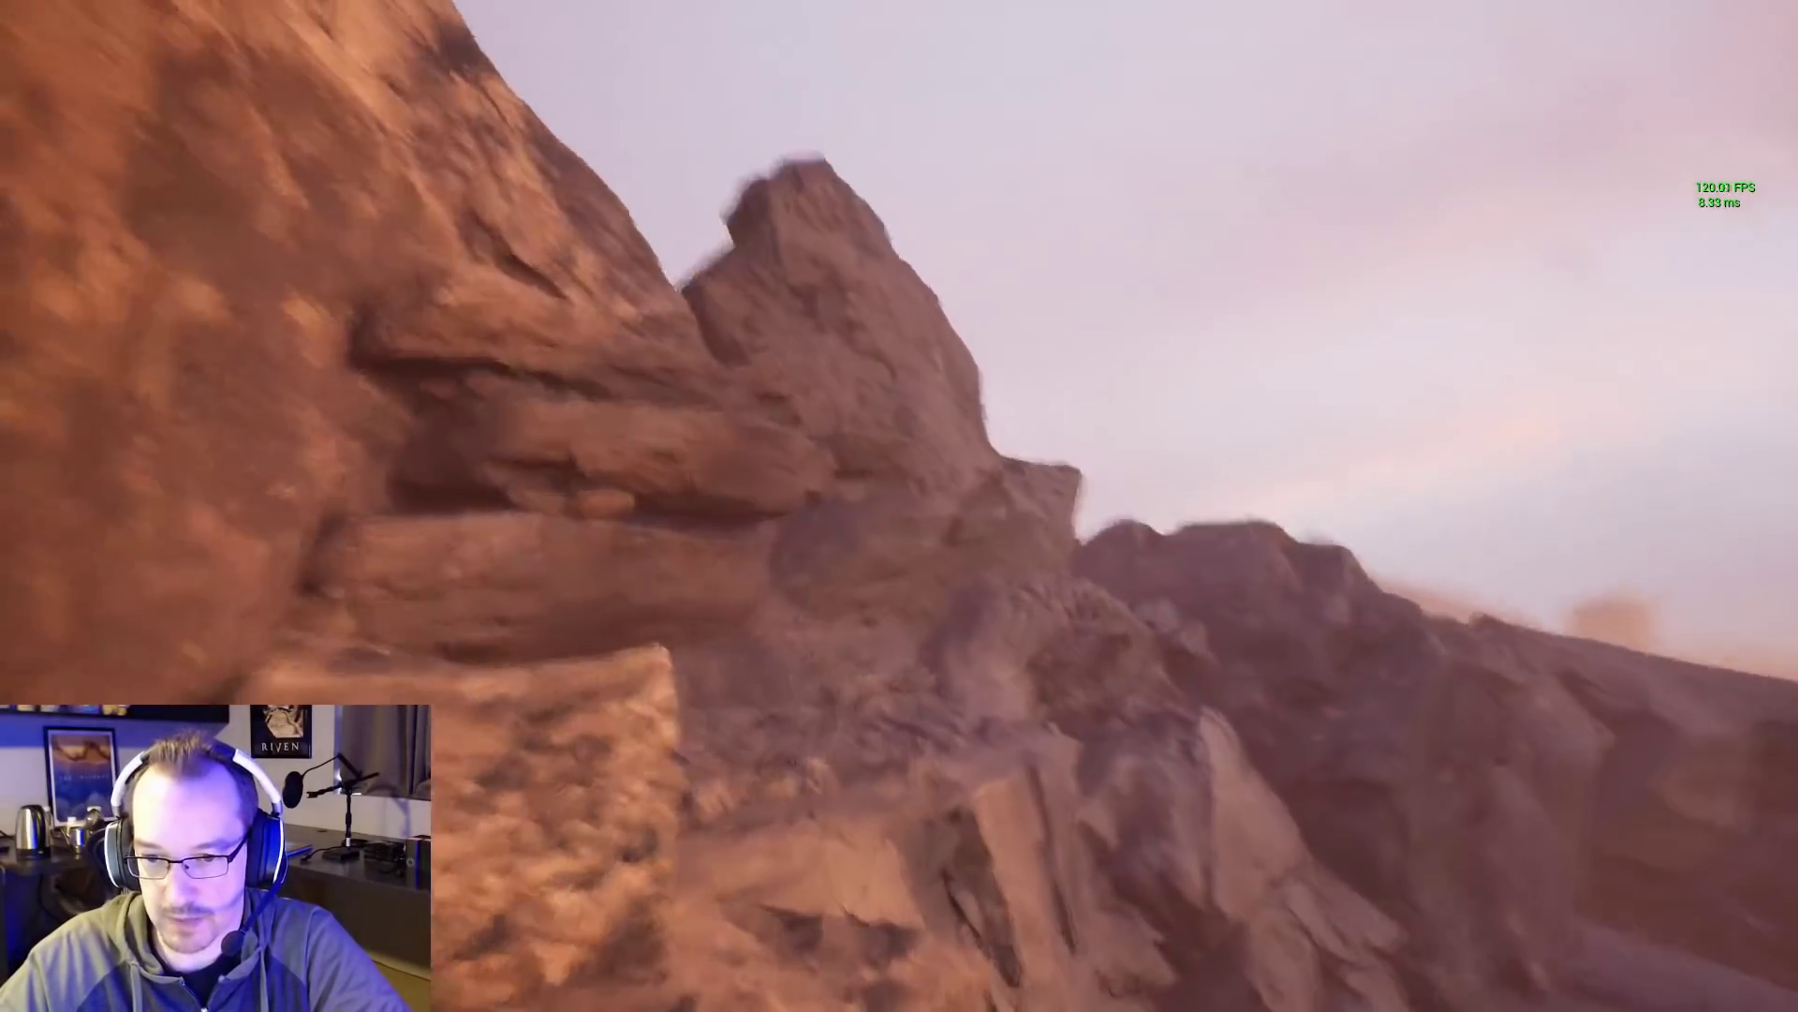
key(w)
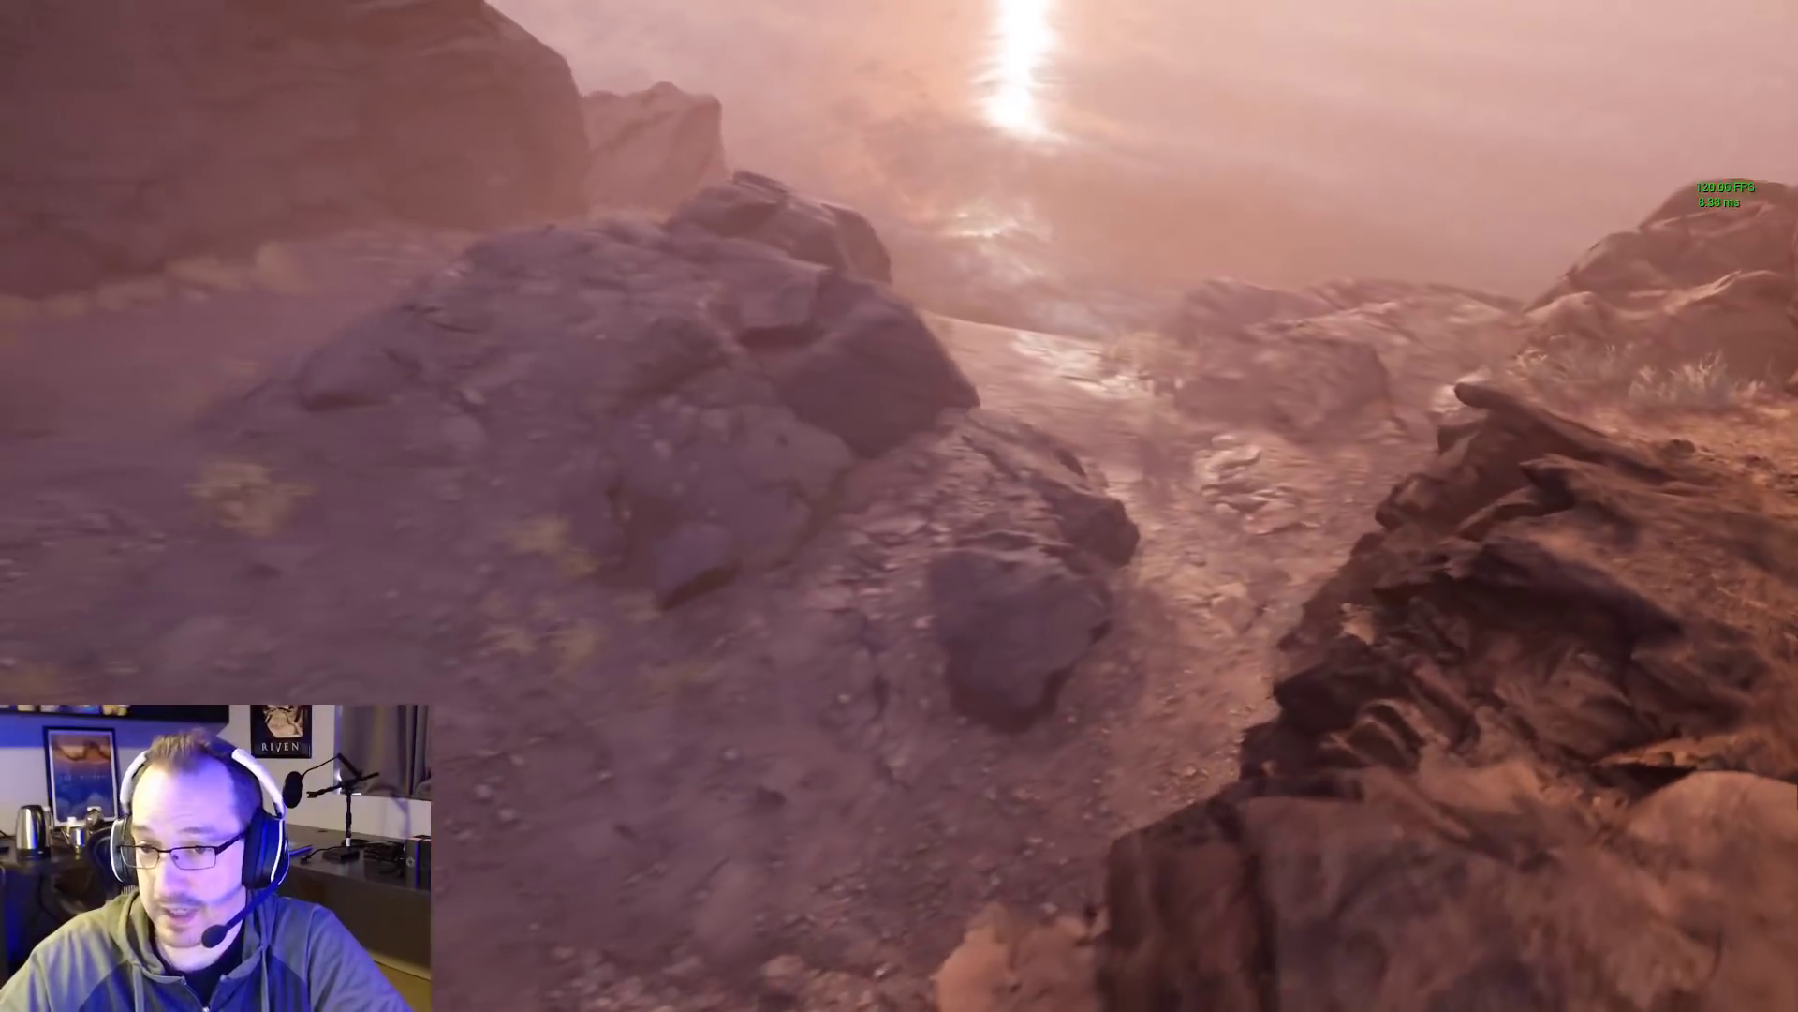
key(s)
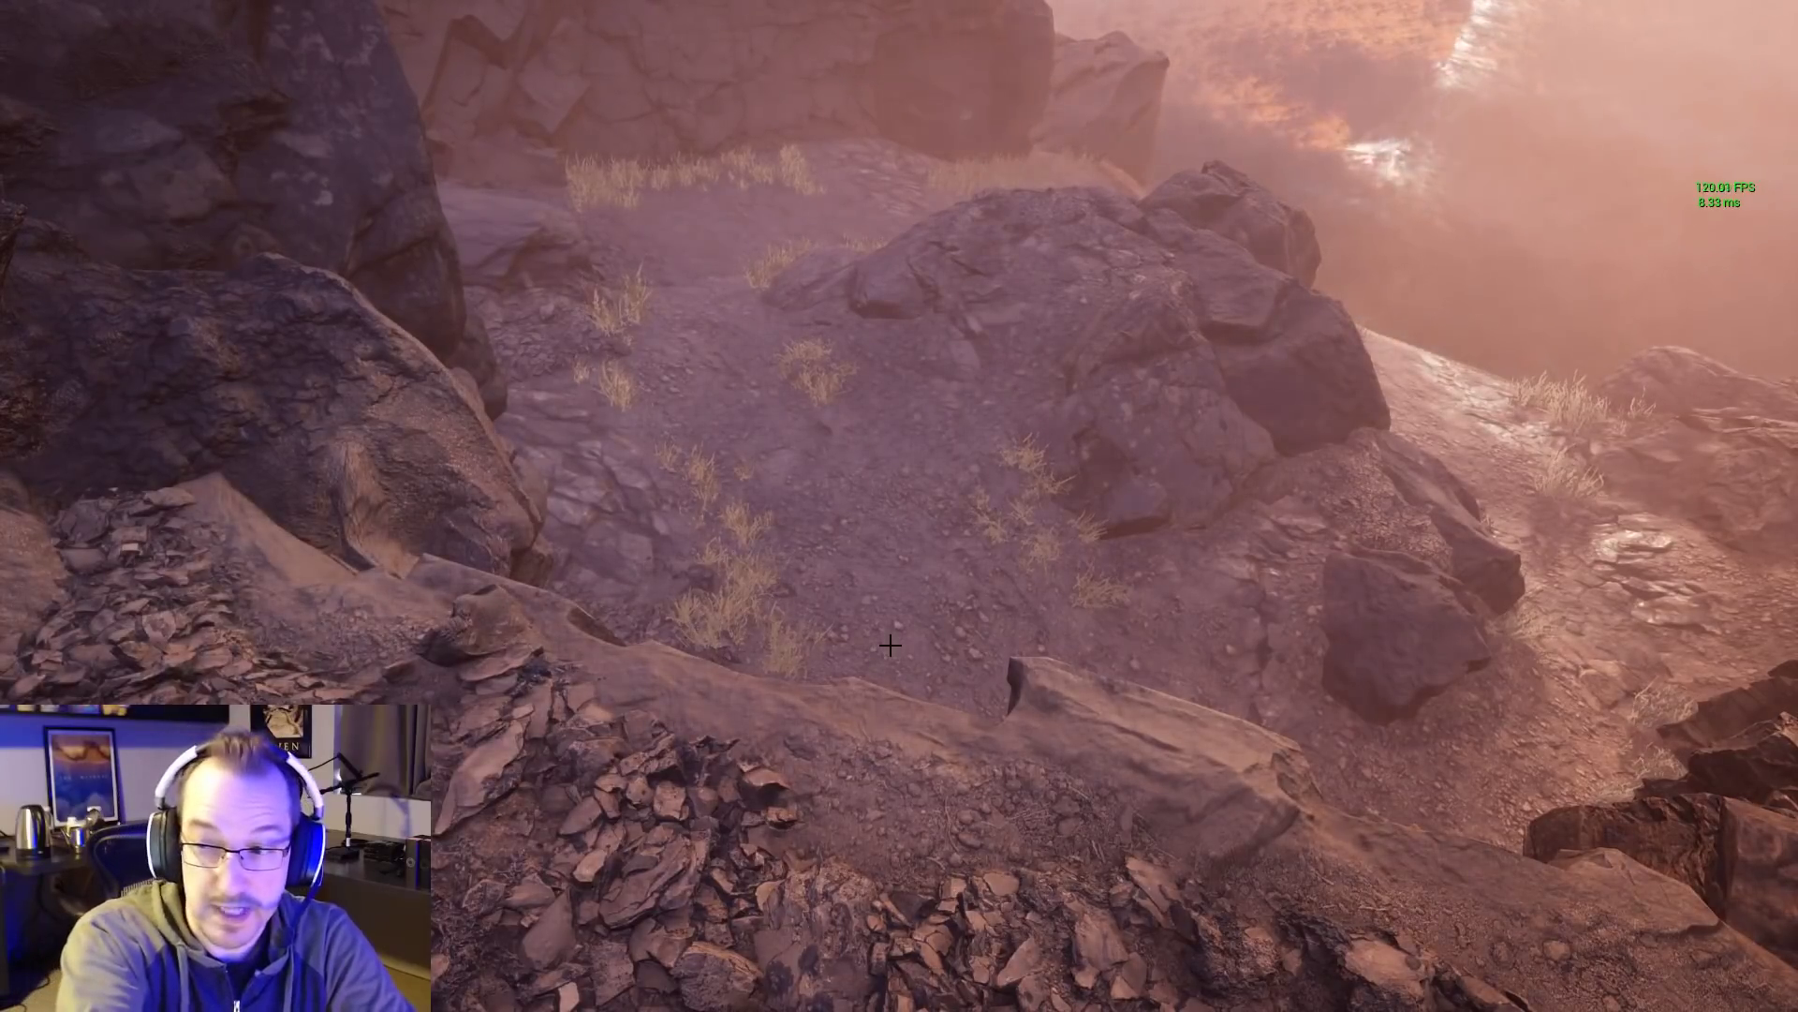
right_drag(780, 600, 976, 601)
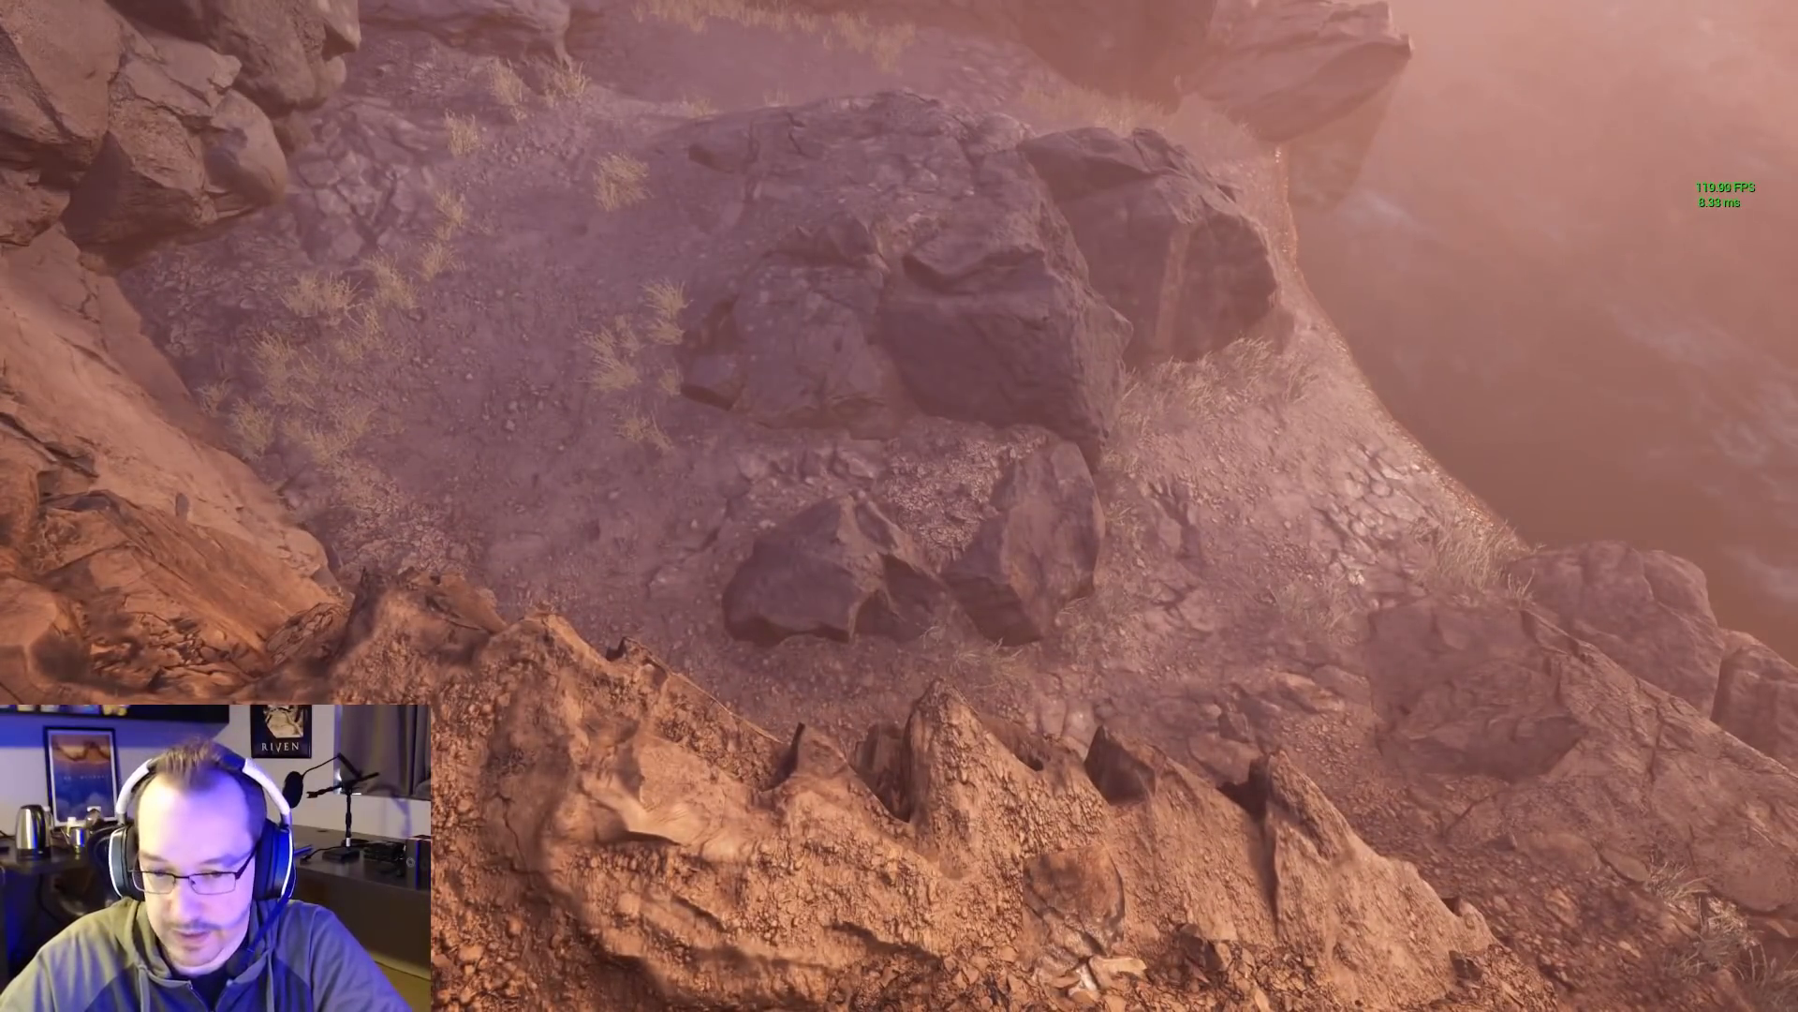
click(570, 1008)
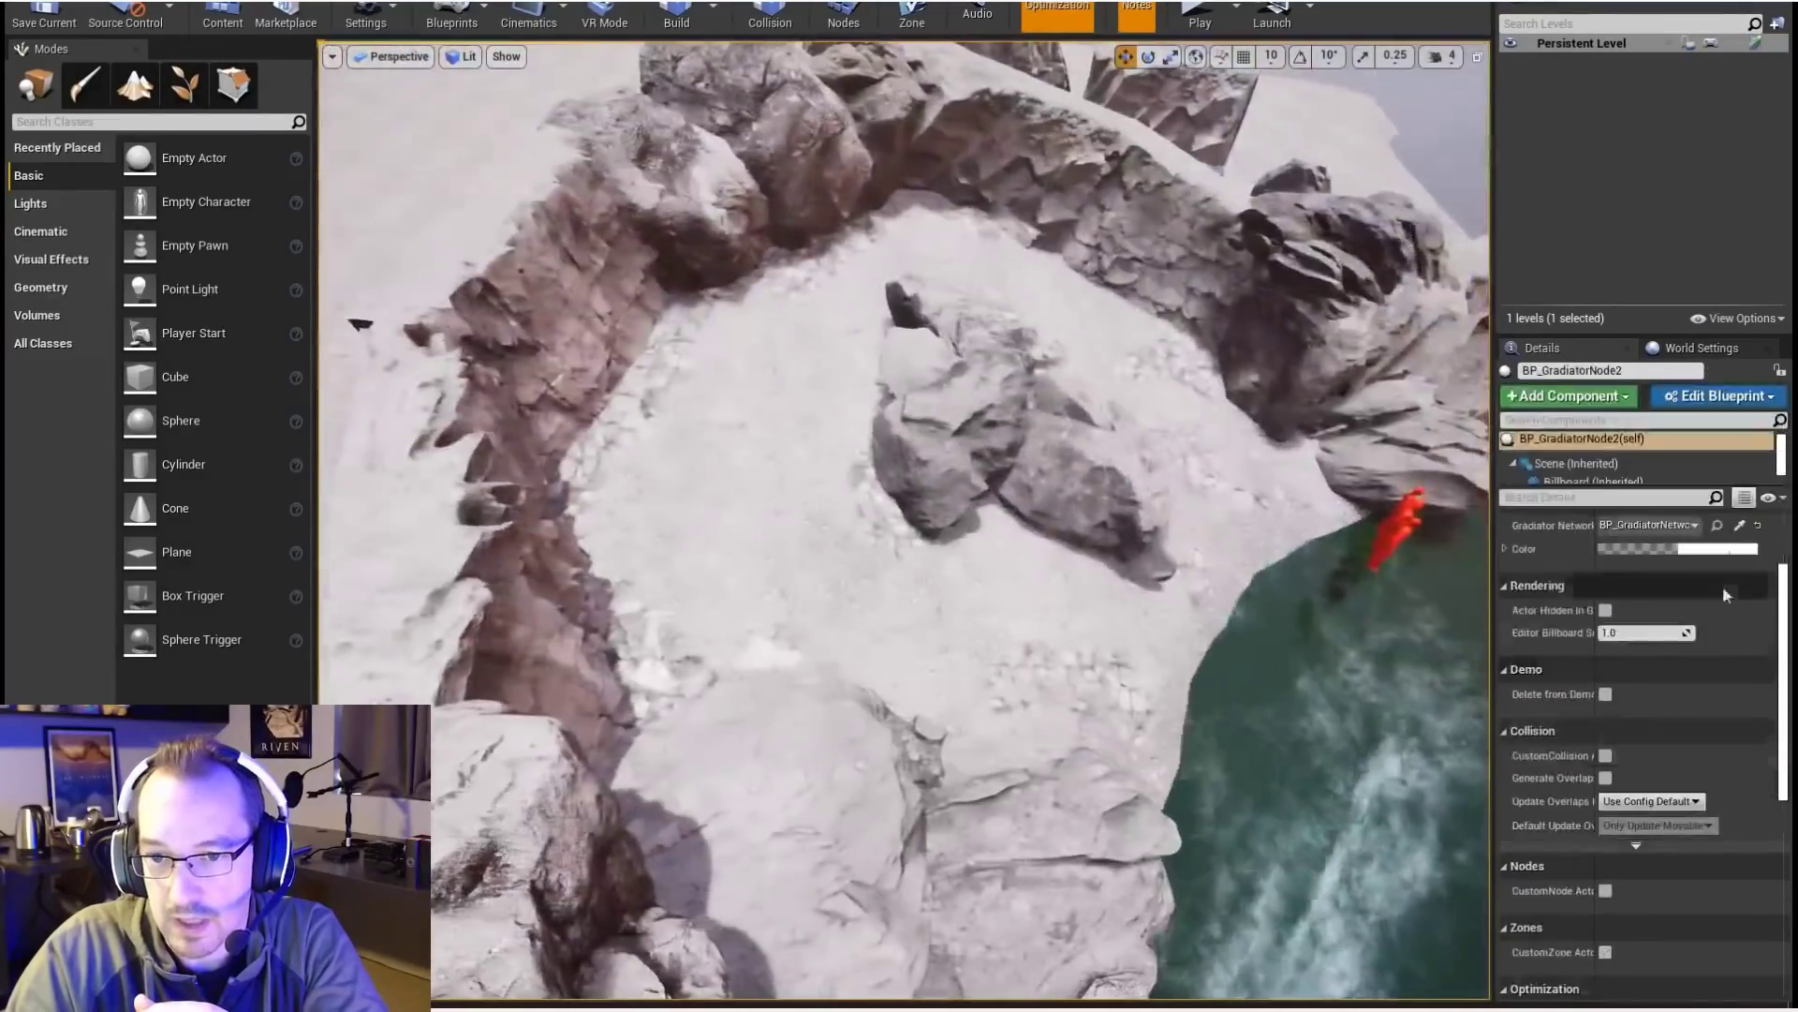
Recolour the gradient nodes, giving the dark BP_GradiatorNode5 a slate-blue colour with hex sRGB 3D485600
click(1733, 615)
click(1474, 667)
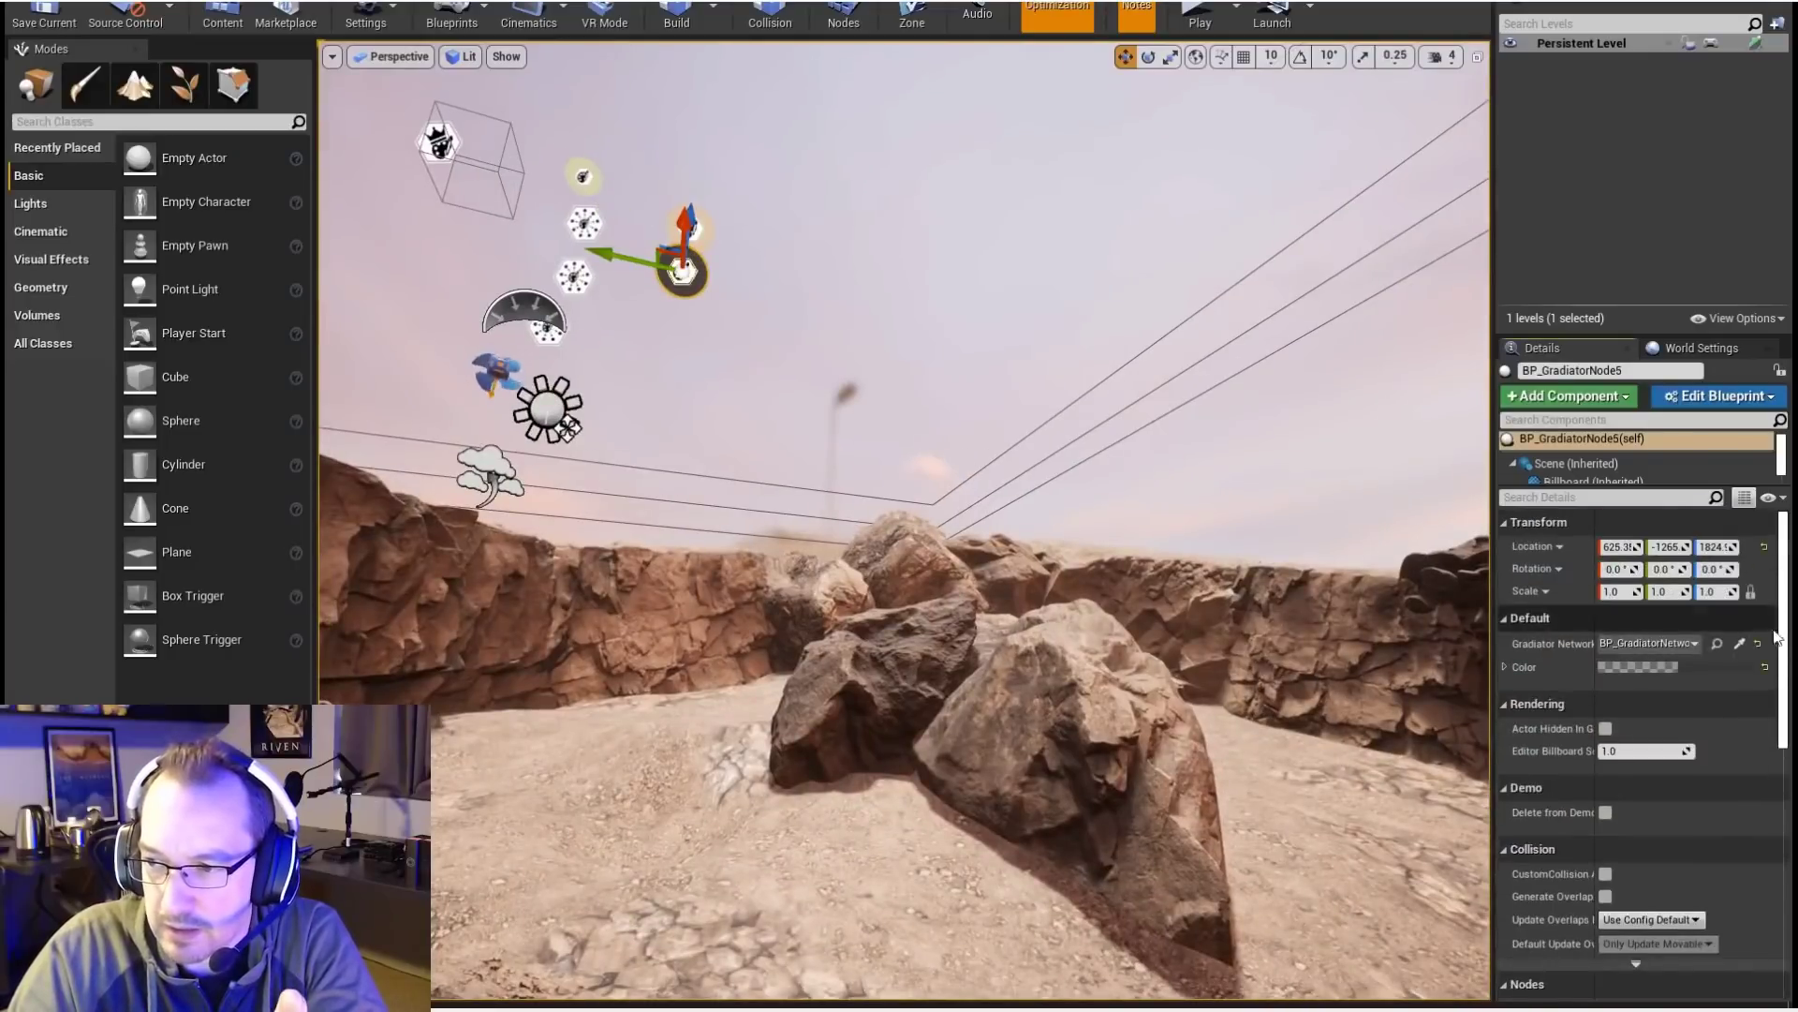
click(1677, 666)
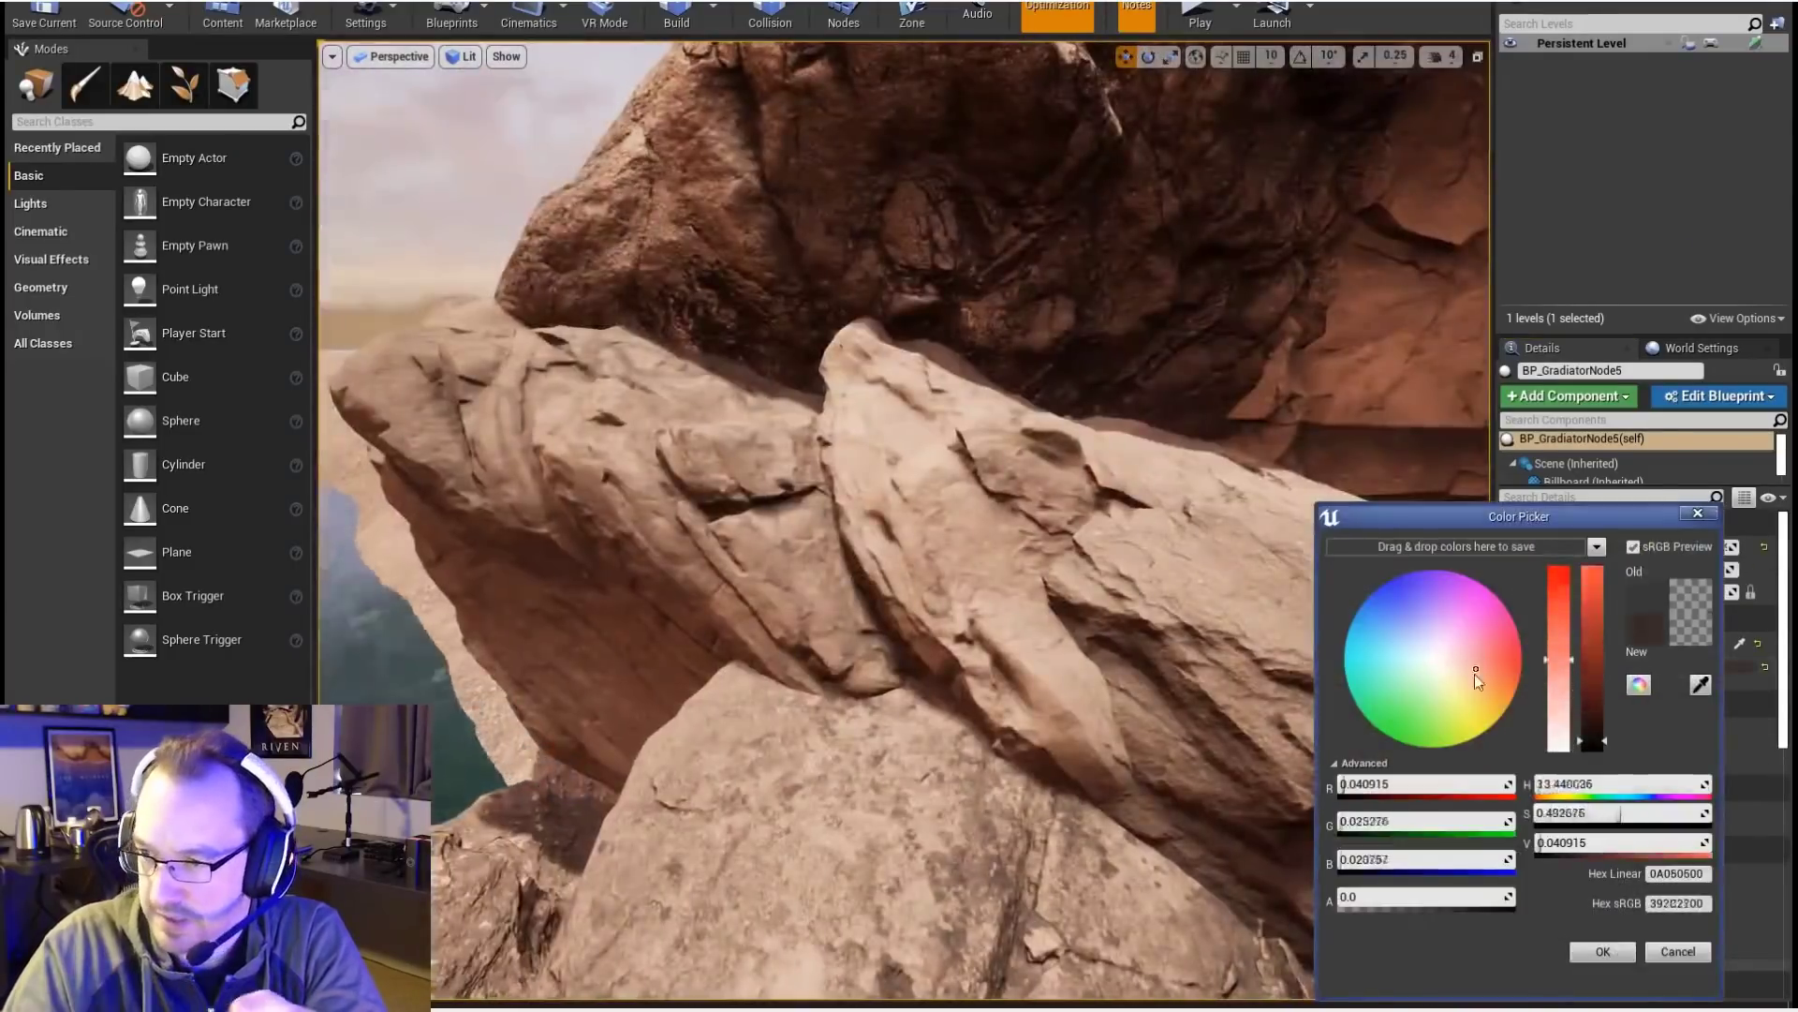
click(1386, 696)
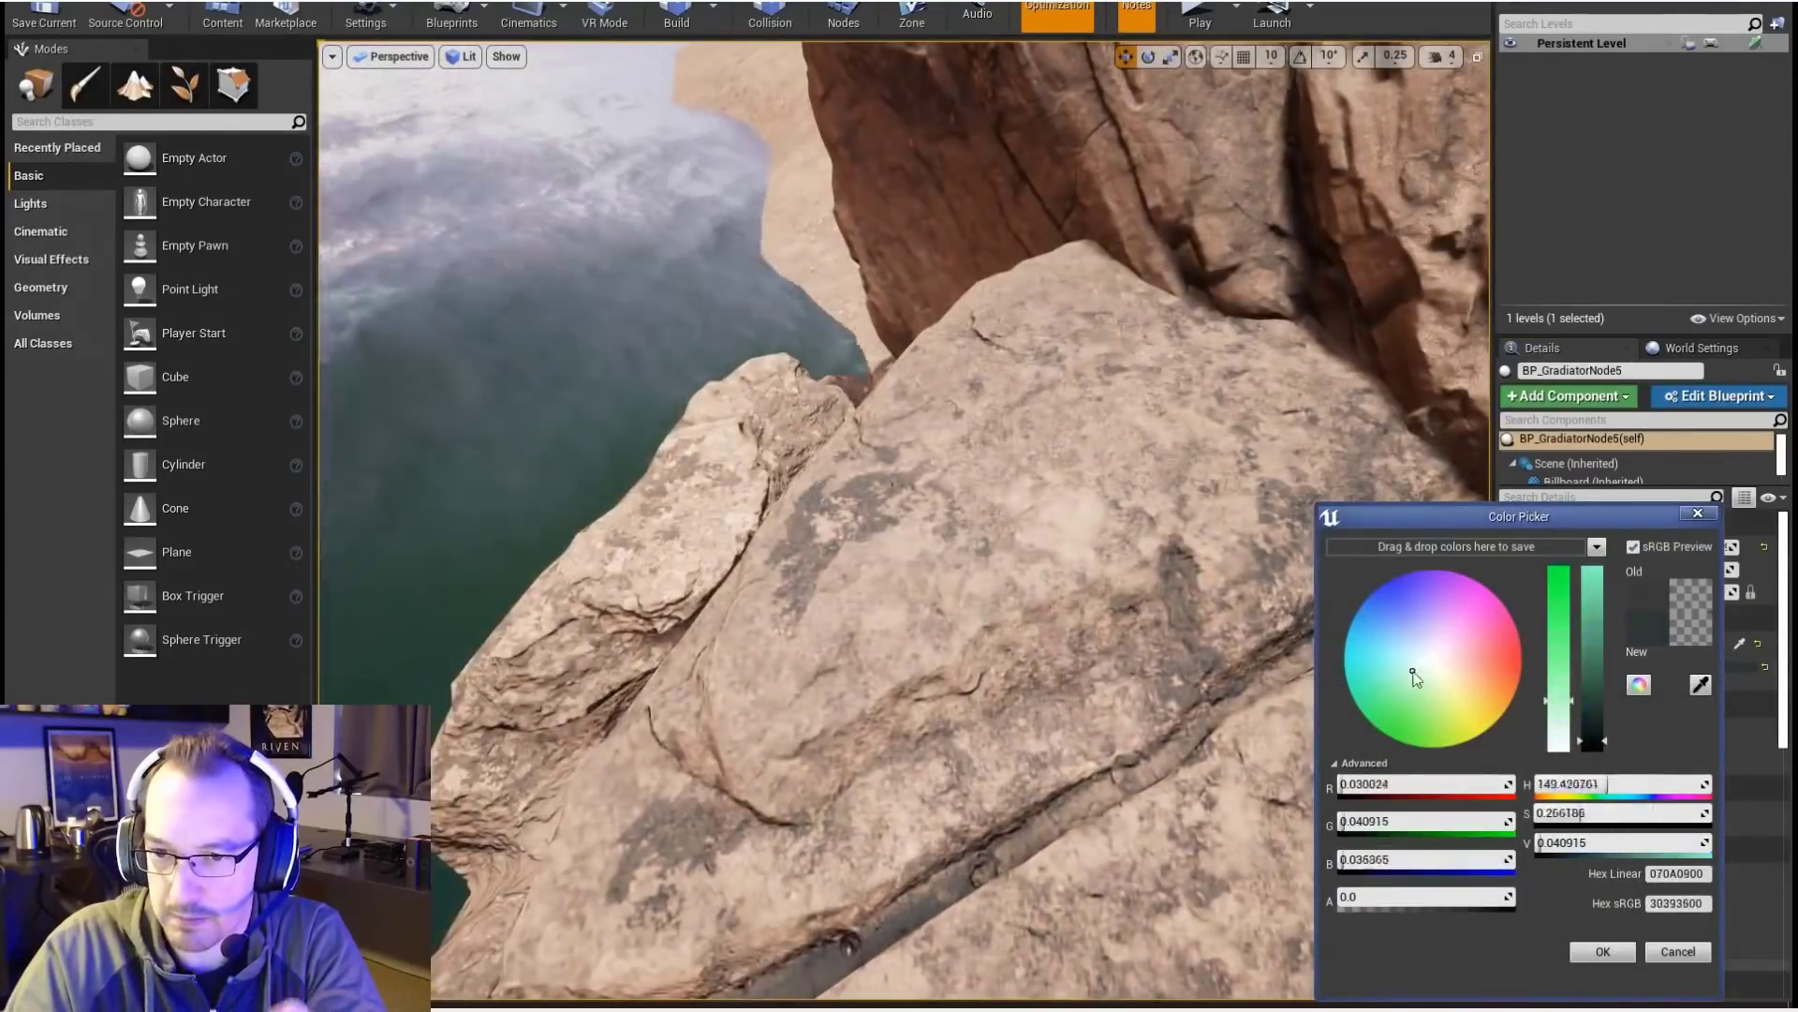
drag(1410, 679, 1375, 670)
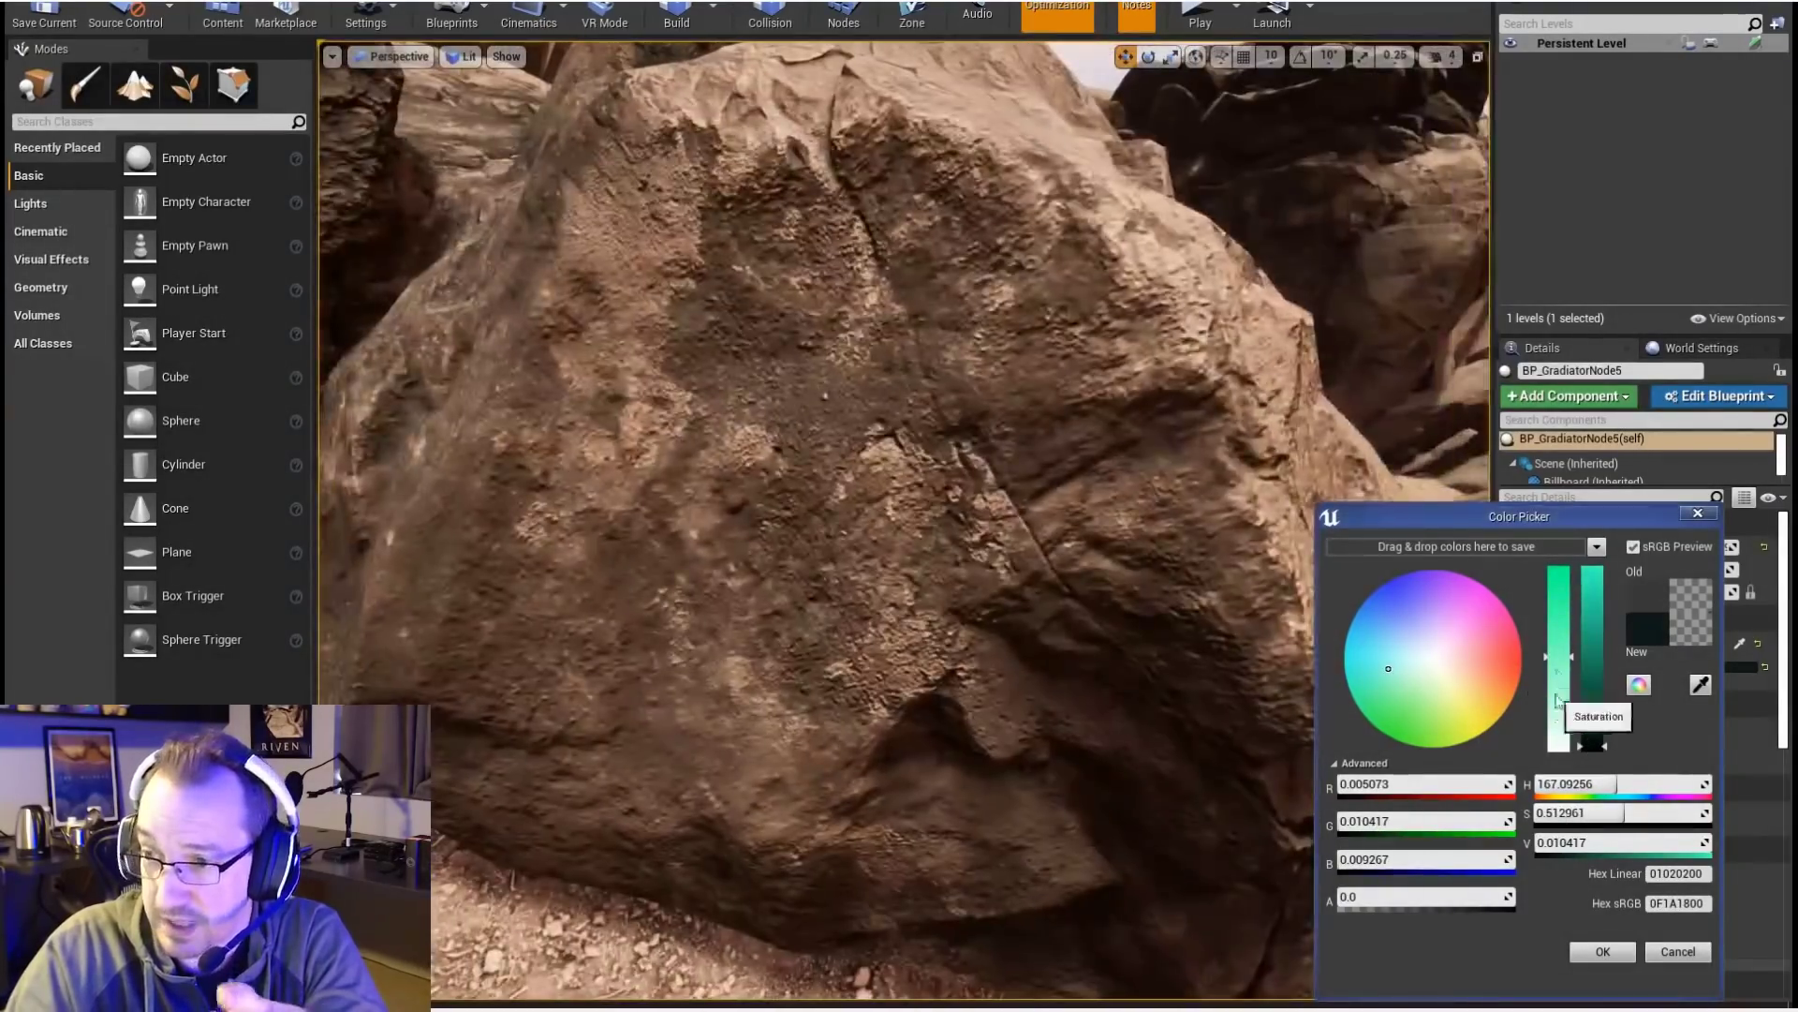
drag(1600, 745, 1600, 723)
click(1396, 630)
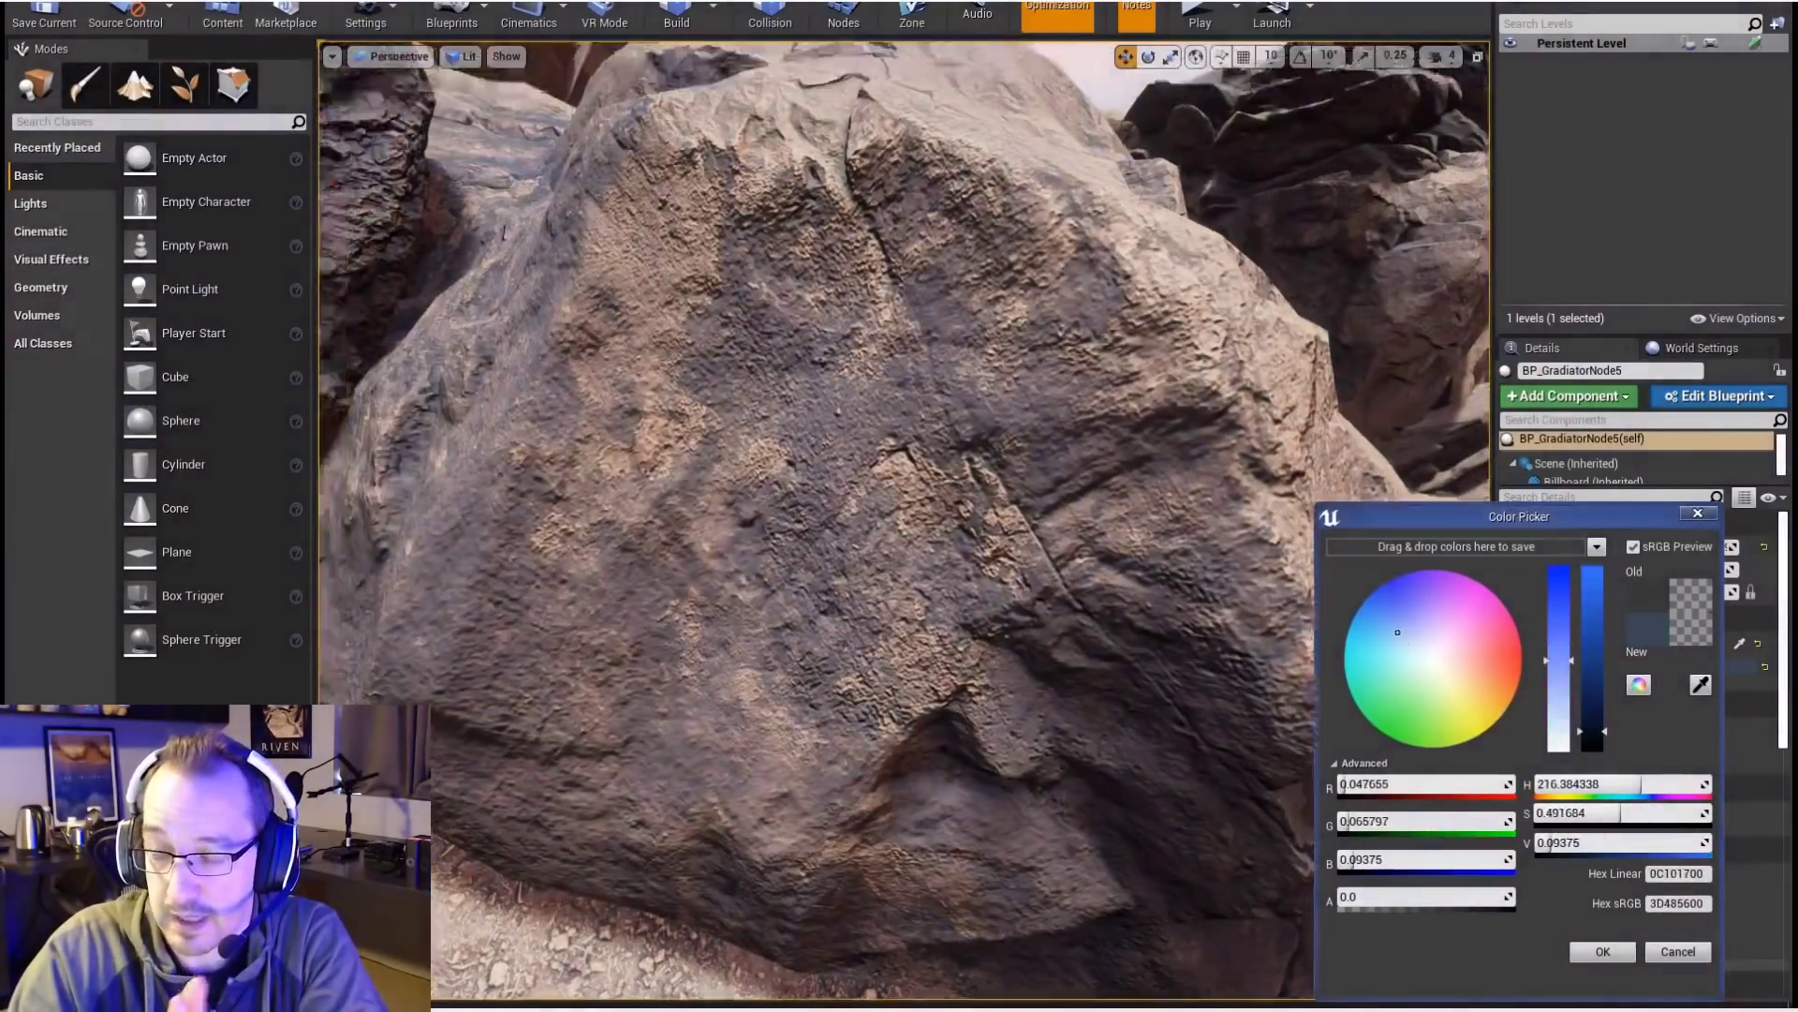
right_drag(1031, 468, 937, 469)
click(1603, 952)
Select the light and dark gradient nodes together and lower them over the clearing inside the rock cove
right_drag(1200, 468, 648, 510)
ctrl+click(757, 321)
right_drag(757, 321, 890, 365)
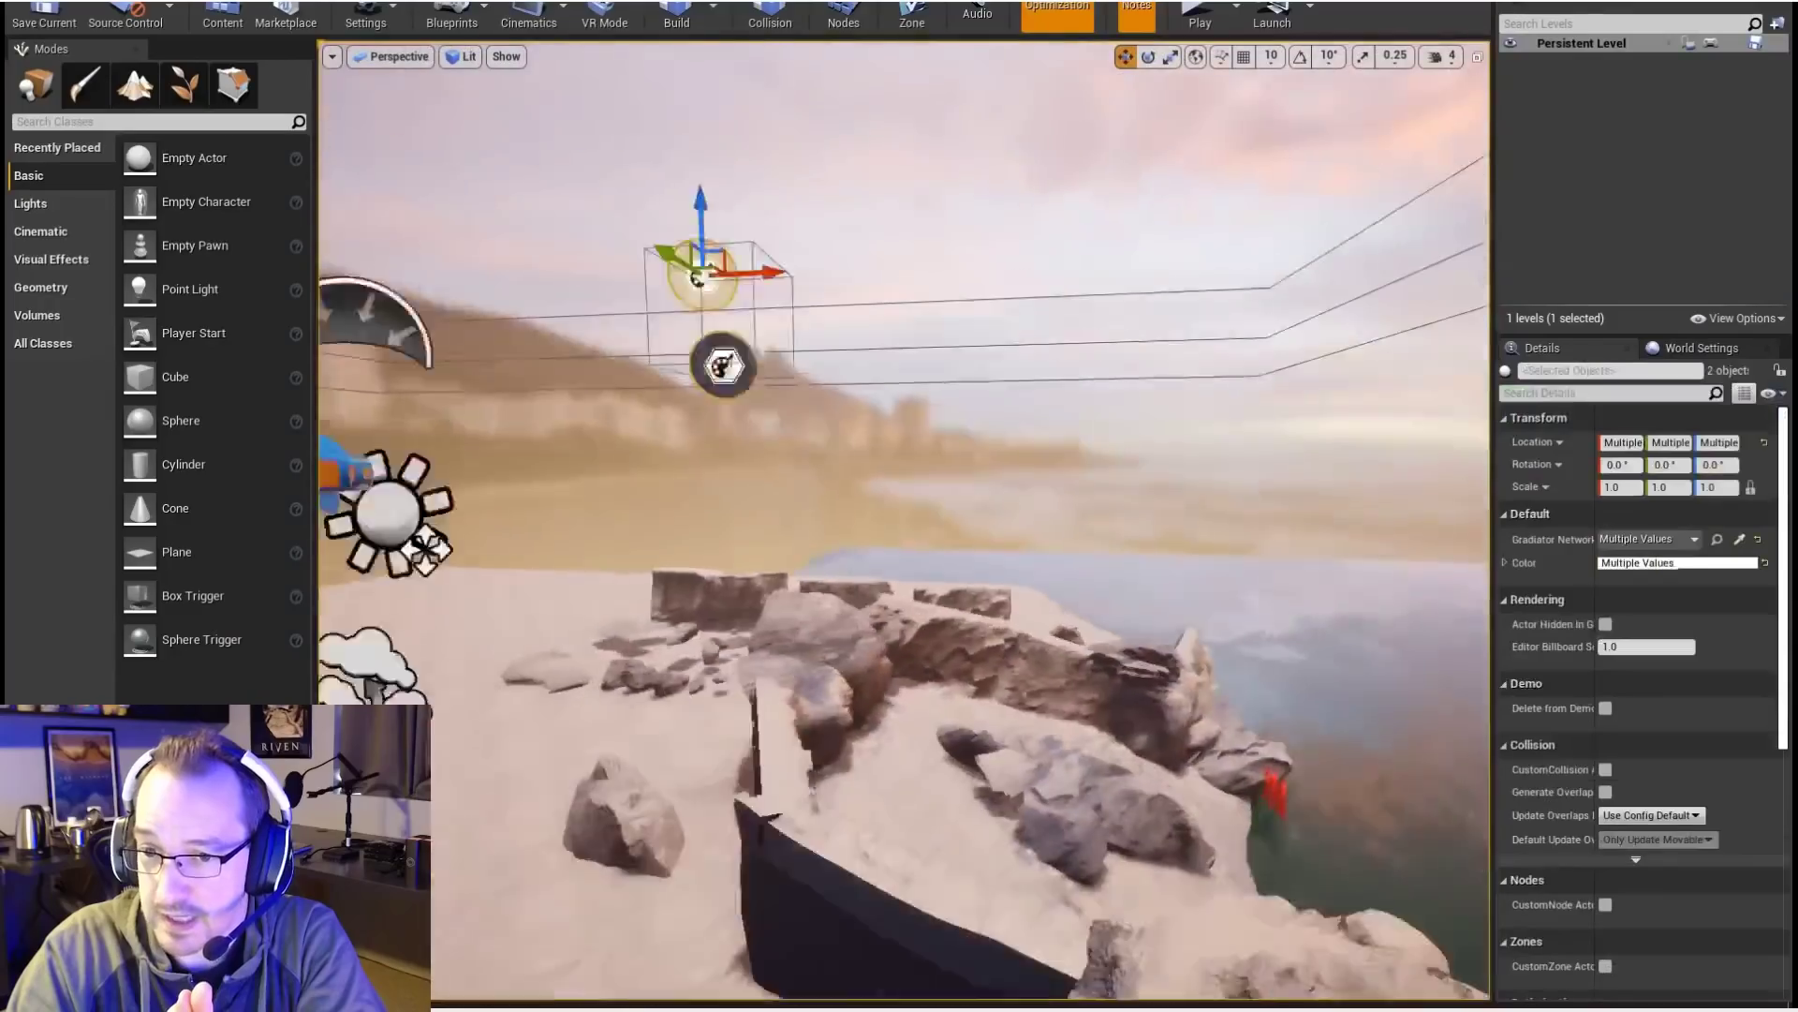
drag(719, 258, 1153, 596)
right_drag(1154, 596, 1058, 712)
drag(862, 421, 862, 562)
right_drag(862, 562, 930, 615)
Duplicate the gradient node pair, placing one pair out by the water and the other behind the inland rocks
alt+drag(880, 620, 580, 588)
right_drag(580, 588, 599, 665)
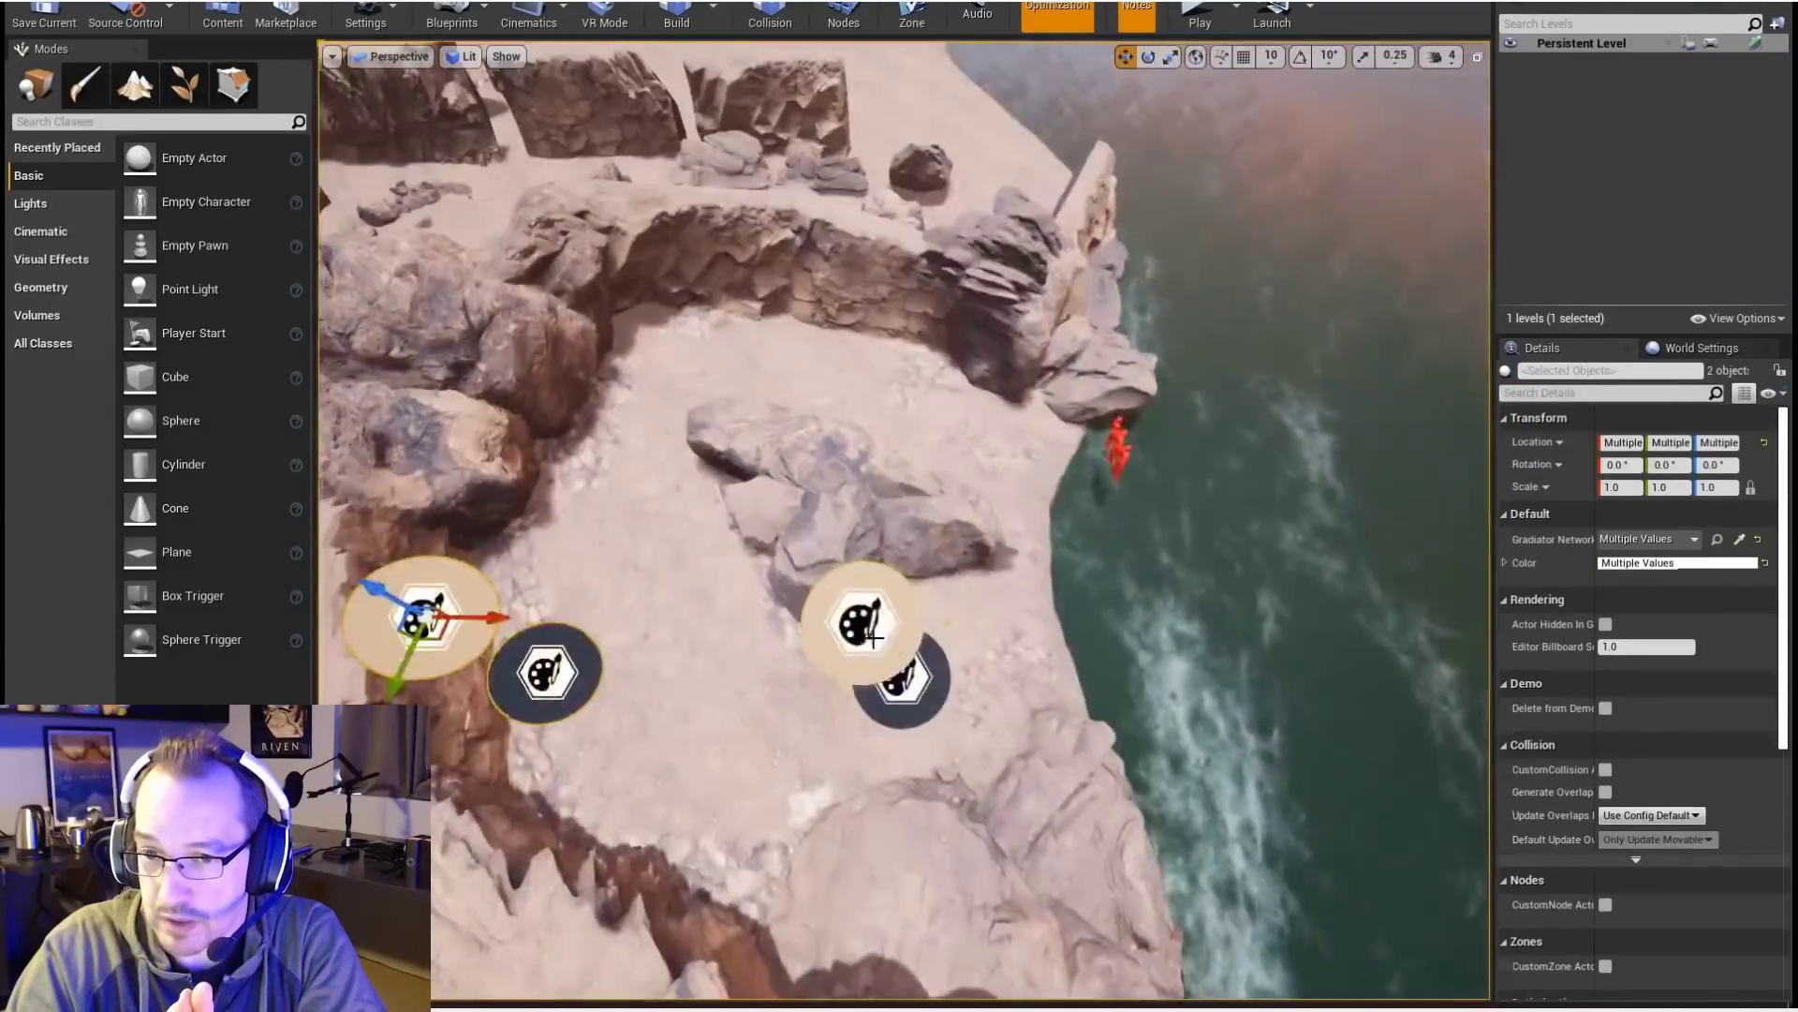
drag(969, 667, 1305, 425)
right_drag(1305, 425, 1171, 356)
drag(618, 637, 525, 221)
Change the bright inland gradient node's colour to a pale lavender-blue with hex sRGB E1E1FF00
click(473, 136)
click(1625, 668)
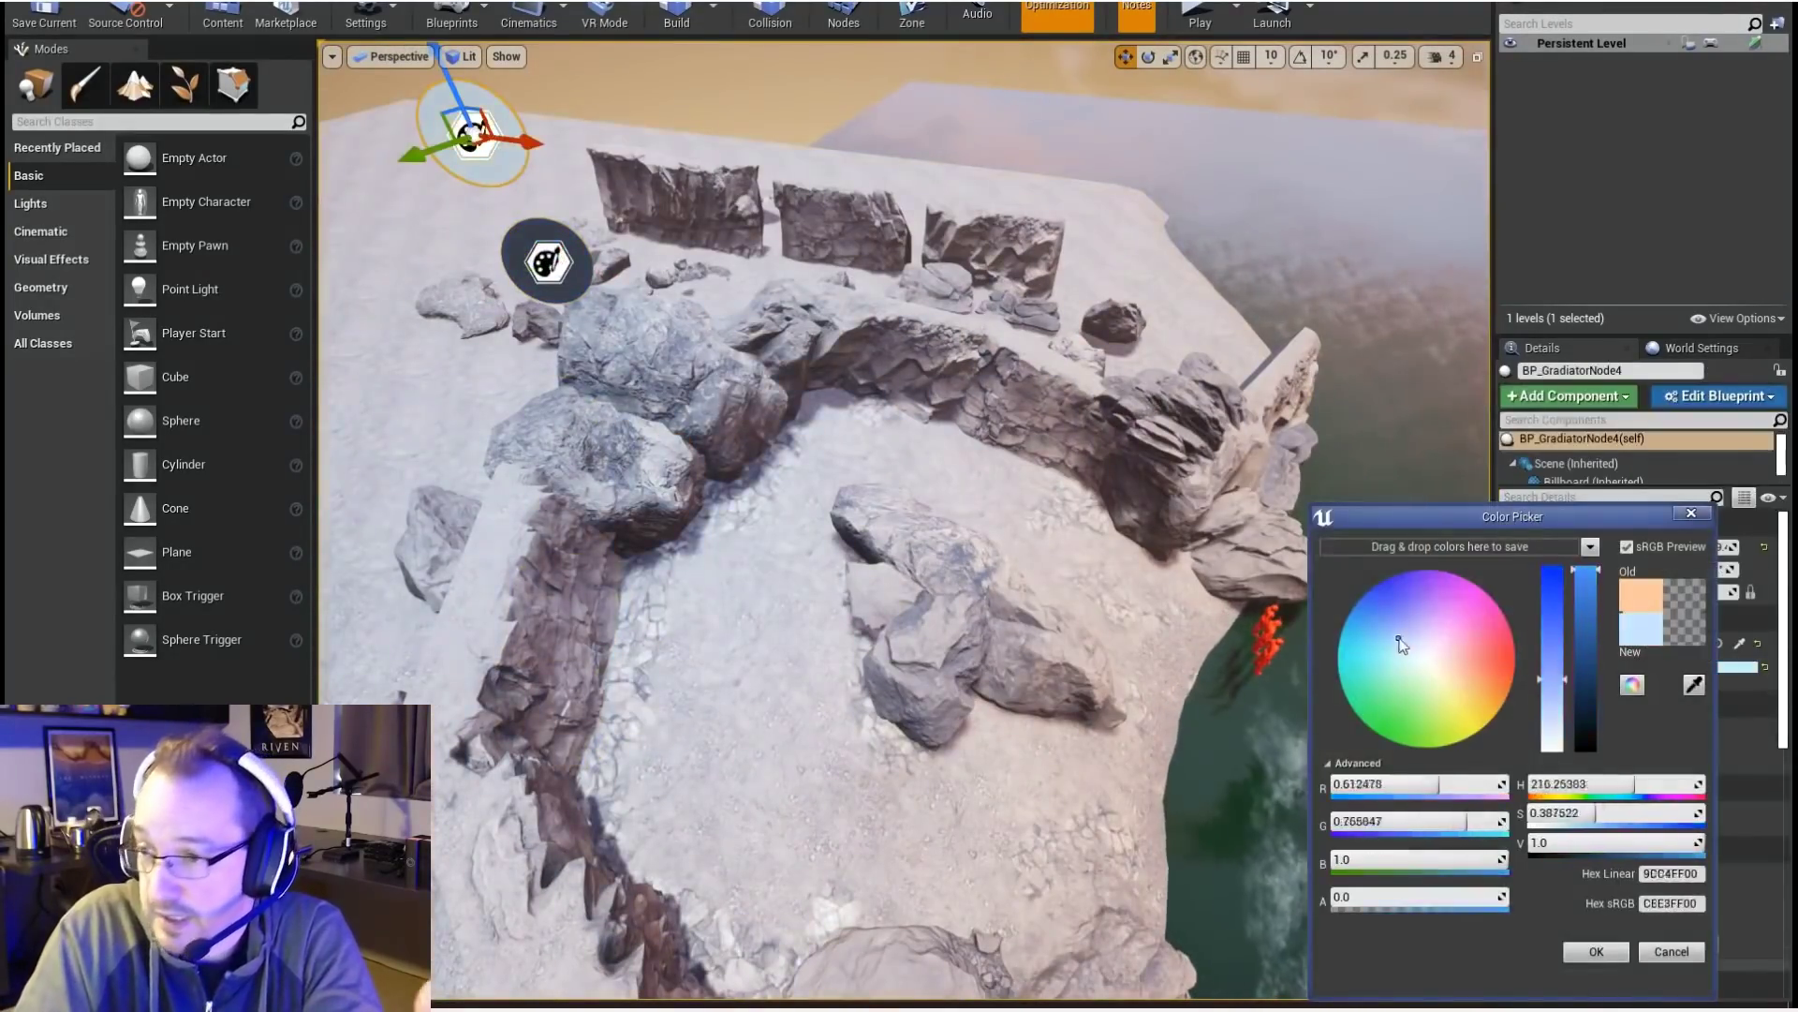
drag(1408, 651, 1412, 645)
mouse_move(937, 469)
right_down()
mouse_move(1077, 468)
mouse_move(843, 384)
right_up()
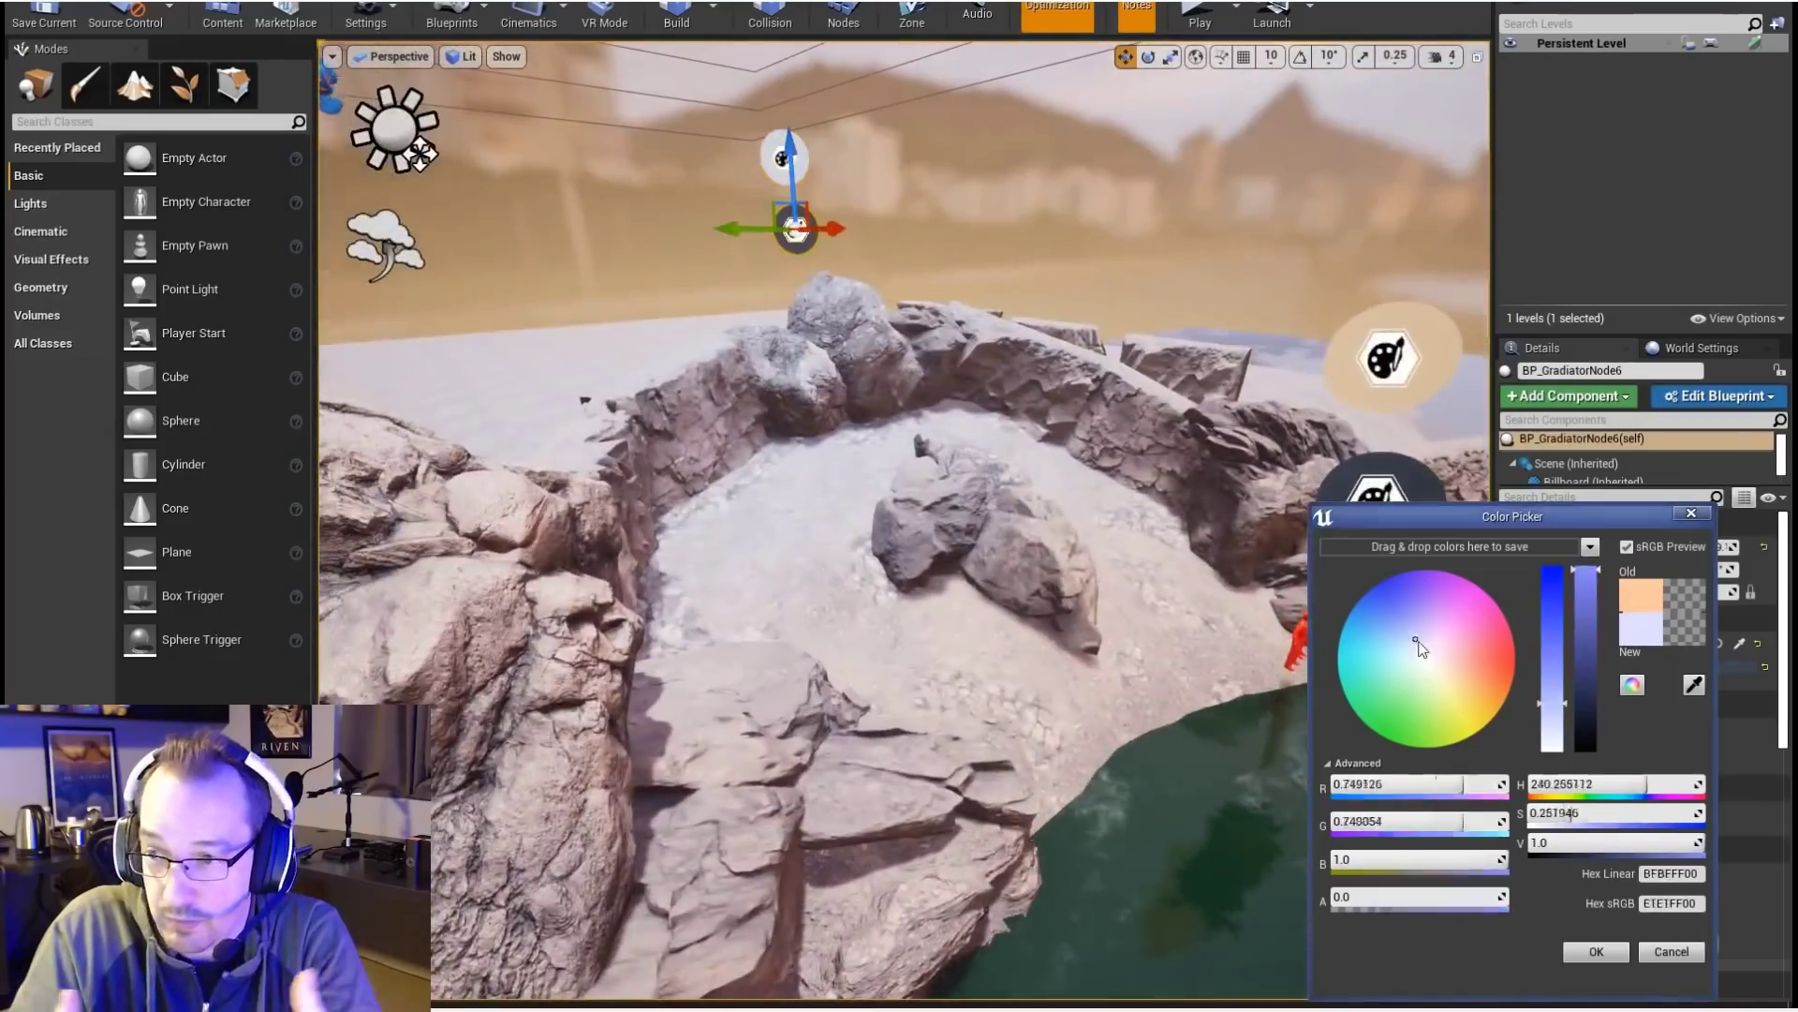
click(1581, 952)
Dim the bright inland node's colour to neutral grey, hex sRGB 8C8C8D00, and shift that node pair behind the rock arc
click(782, 154)
click(1625, 667)
drag(1604, 573, 1613, 620)
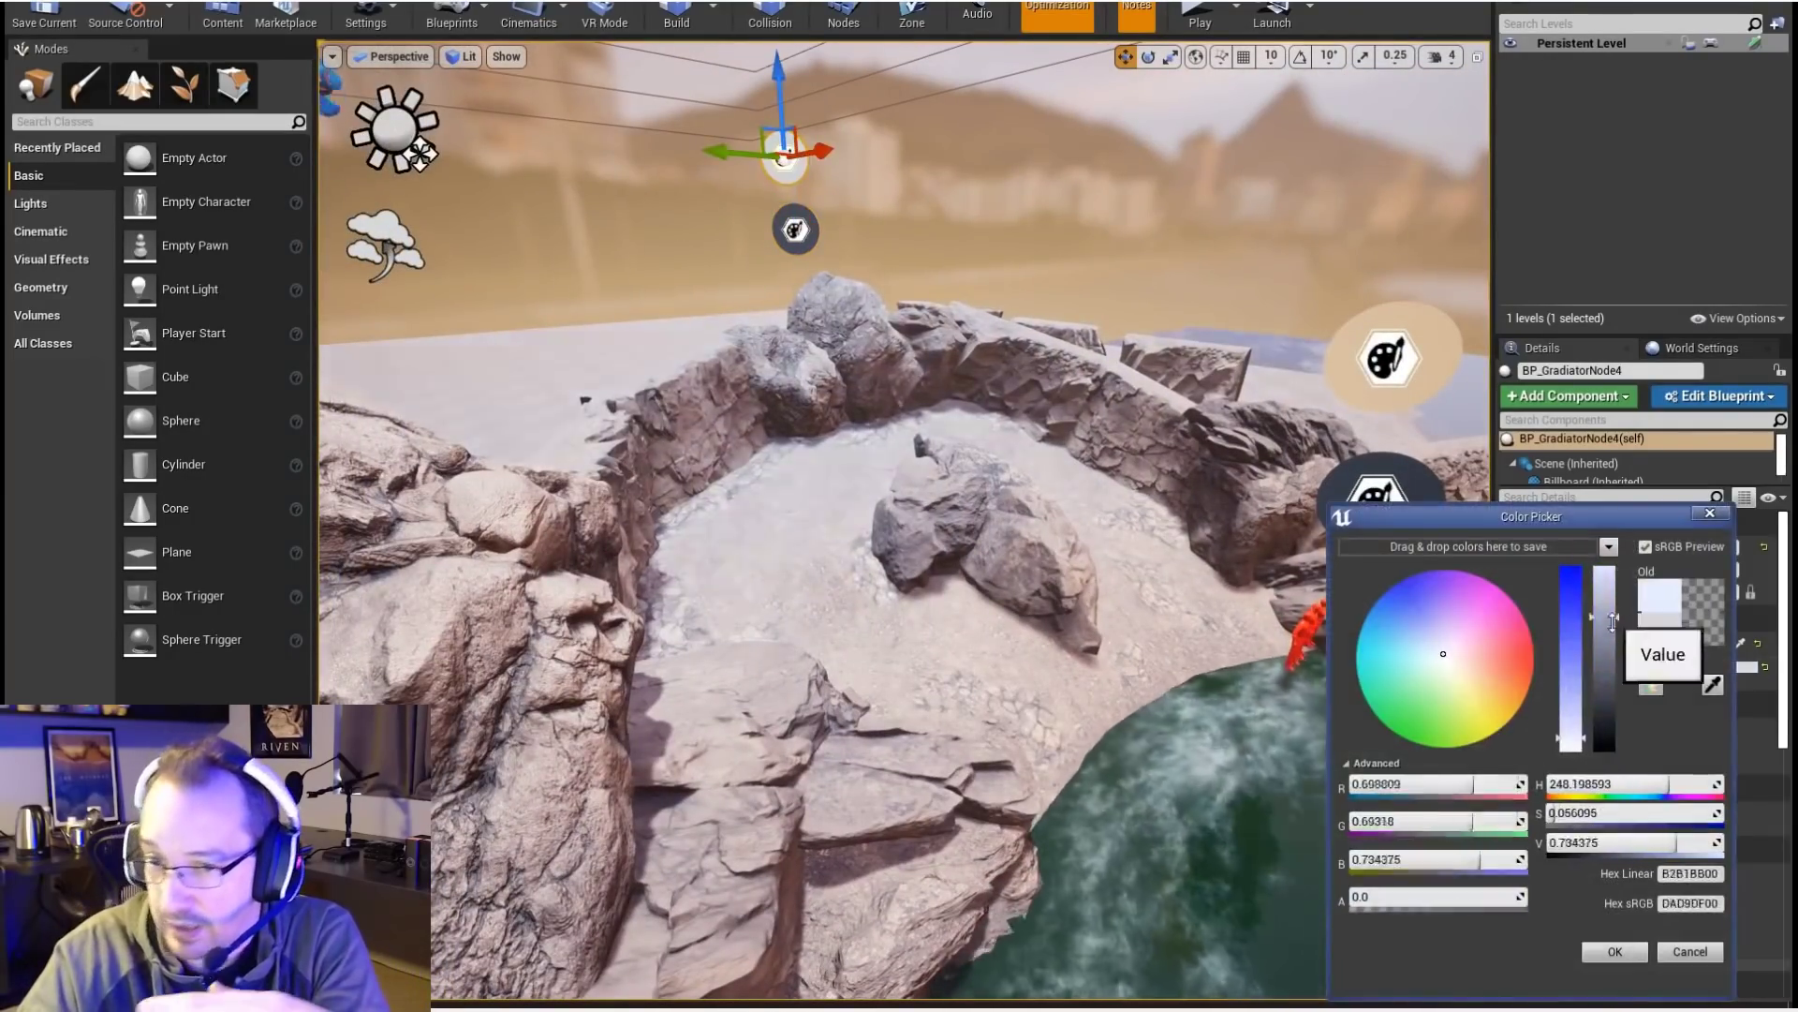
right_drag(937, 468, 899, 562)
ctrl+click(813, 324)
drag(806, 352, 974, 398)
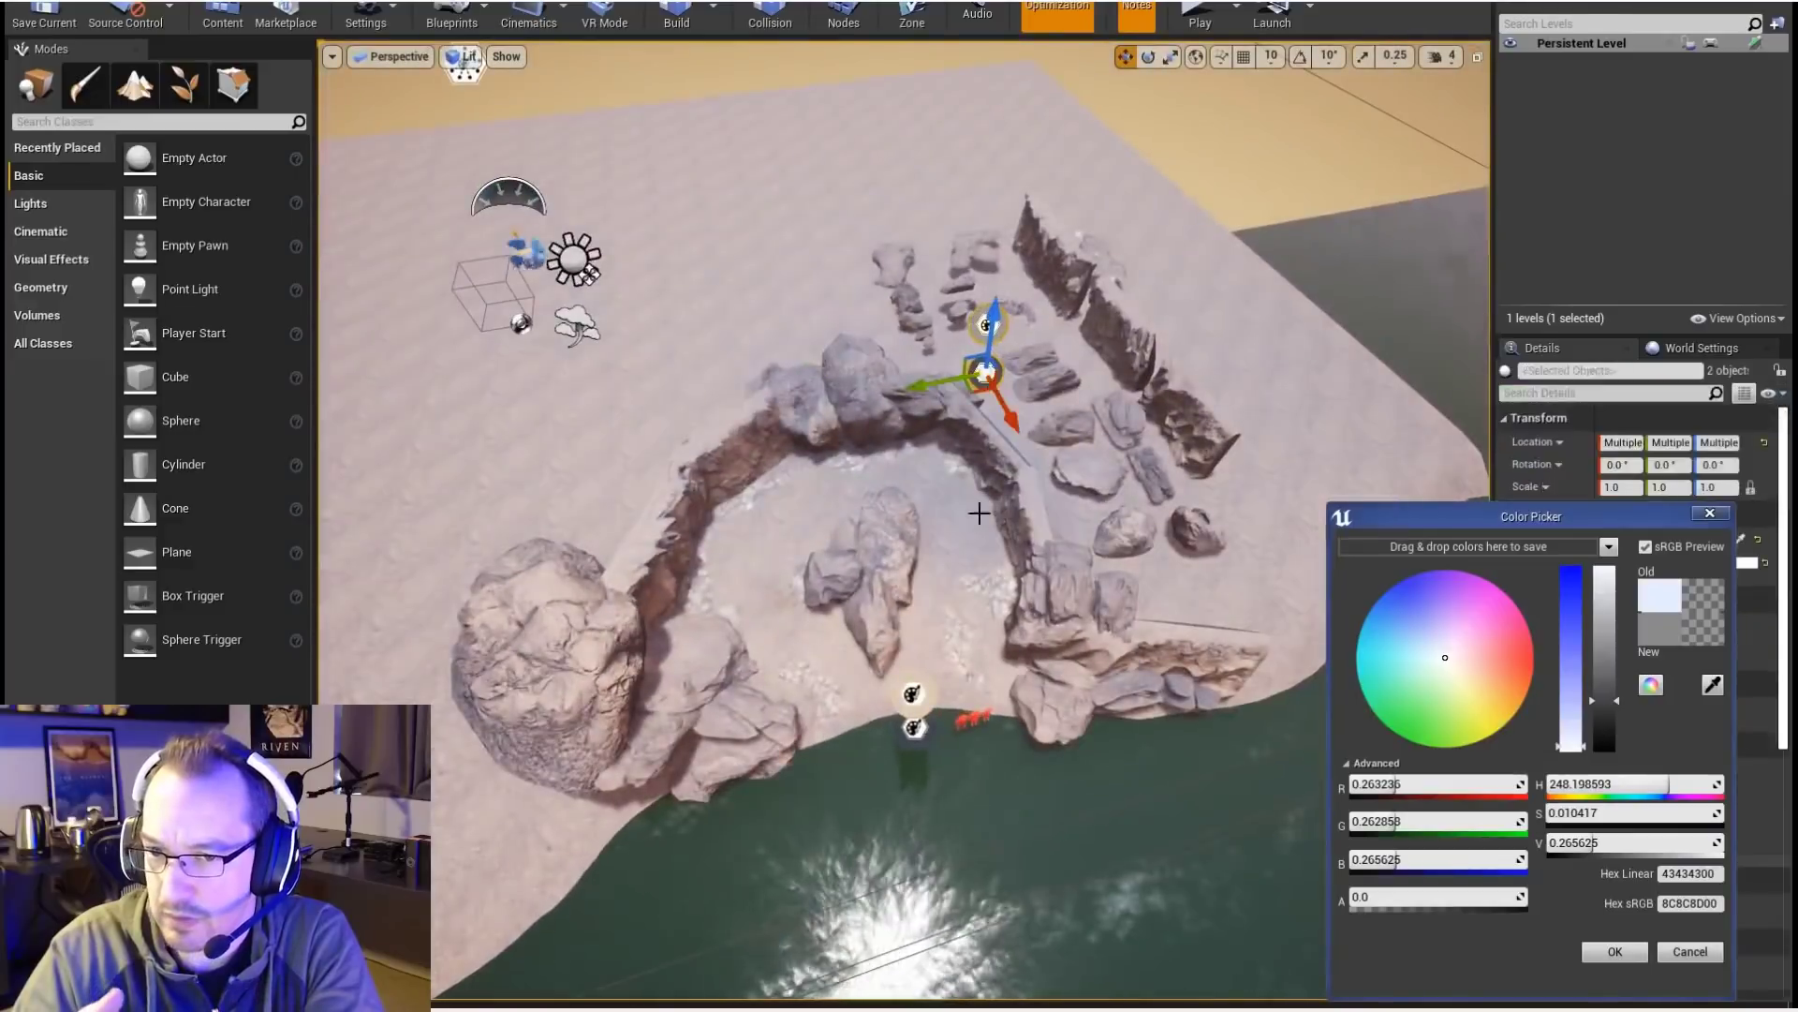
click(1615, 951)
Move the shoreline pair of gradient nodes farther out over the water
click(912, 703)
ctrl+click(915, 727)
drag(903, 760, 959, 884)
Set the bright node of the copied pair on the far inland side to a saturated orange-red, hex sRGB FF7B5800
click(401, 513)
click(1727, 705)
click(1504, 667)
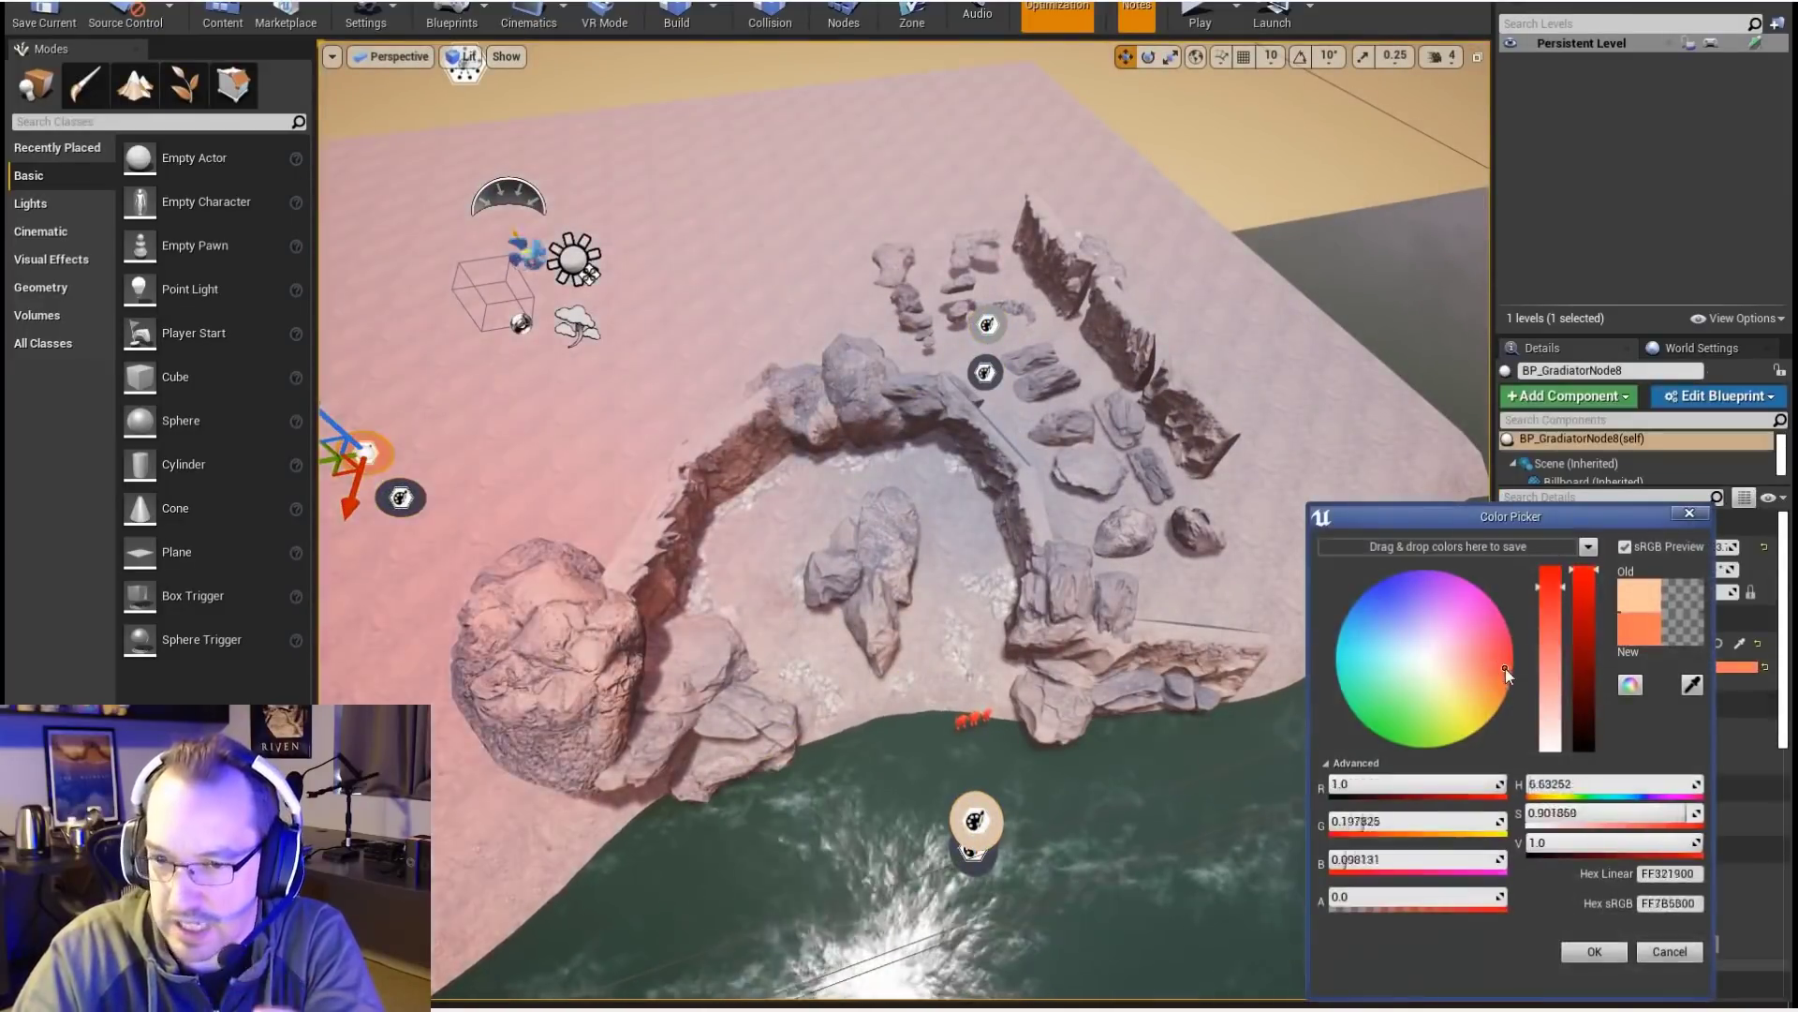
click(1643, 956)
Shift the dark node of the far inland pair to a warmer hue
click(401, 498)
click(1738, 666)
click(1461, 661)
right_drag(936, 469, 900, 468)
click(1581, 951)
Select the three gradient network actors, try a Power of 1, and set their Power to 0.5
click(847, 272)
ctrl+click(849, 316)
ctrl+click(842, 353)
click(1653, 653)
text(1)
key(Return)
right_drag(1030, 375, 1105, 402)
click(1649, 652)
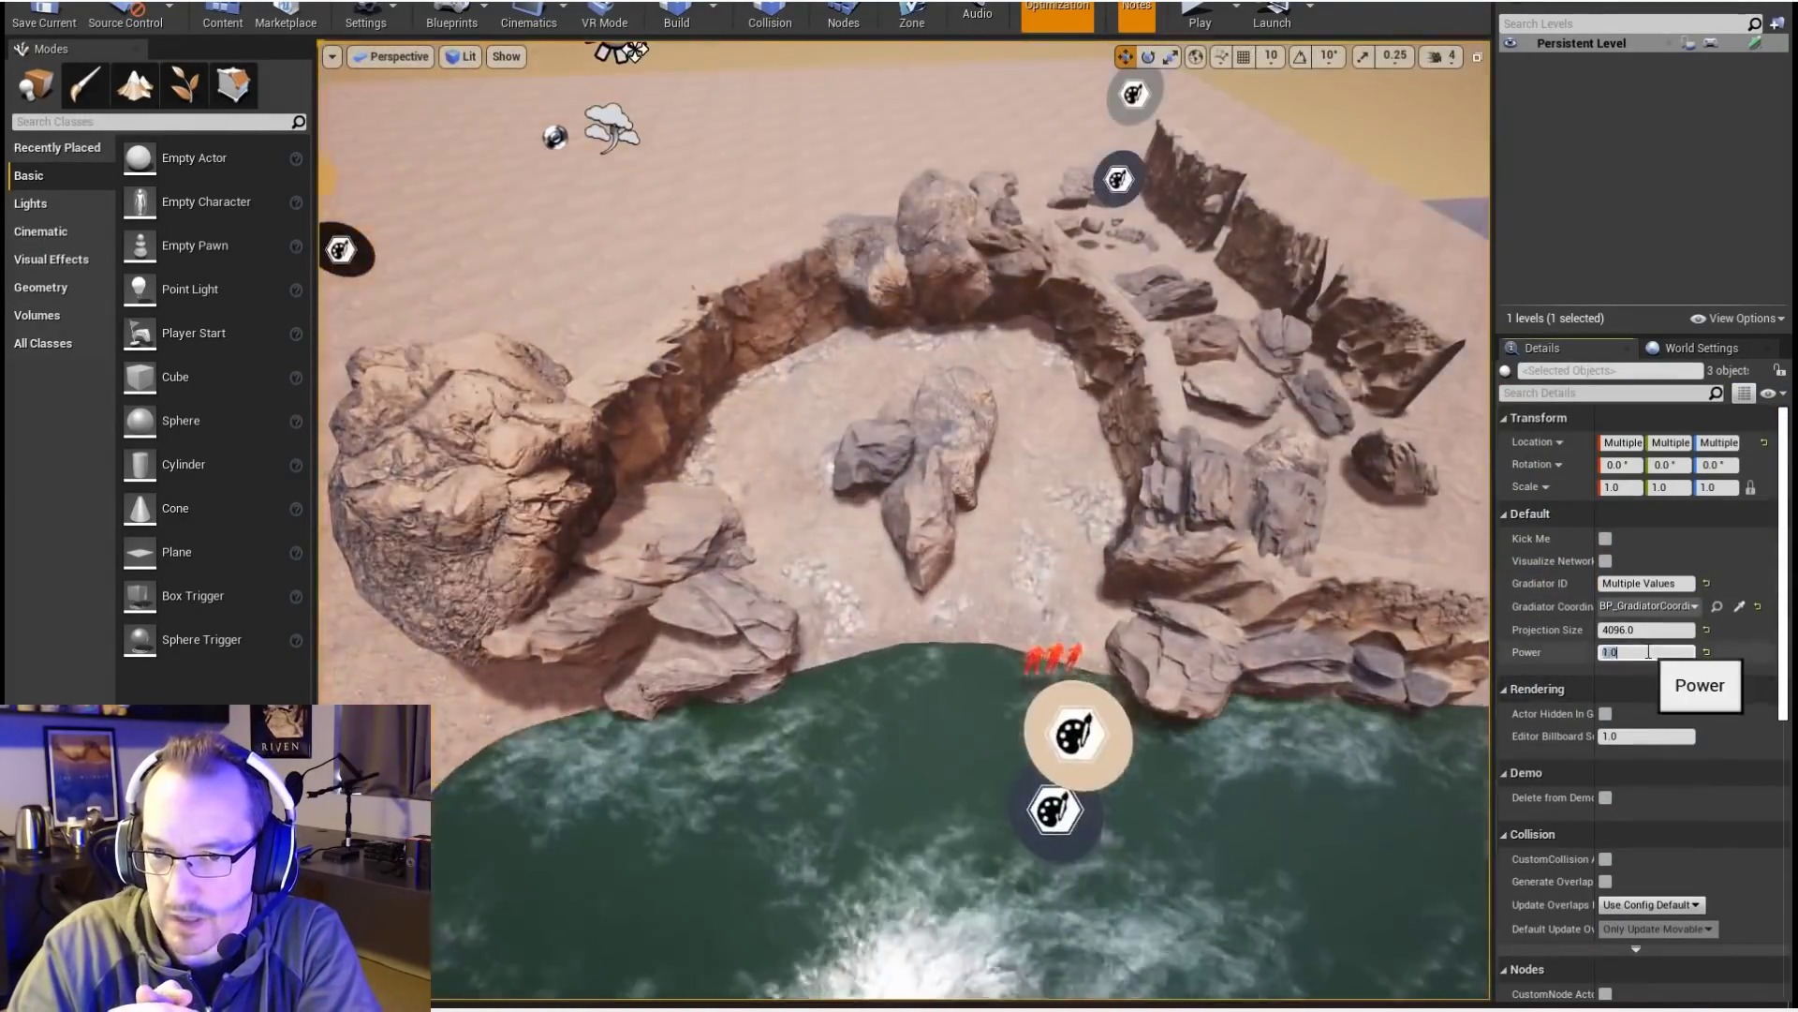
text(0.5)
key(Return)
Tint the directional light a warm peach and raise its Source Soft Angle to about 1.43
right_drag(937, 468, 1030, 655)
click(1124, 780)
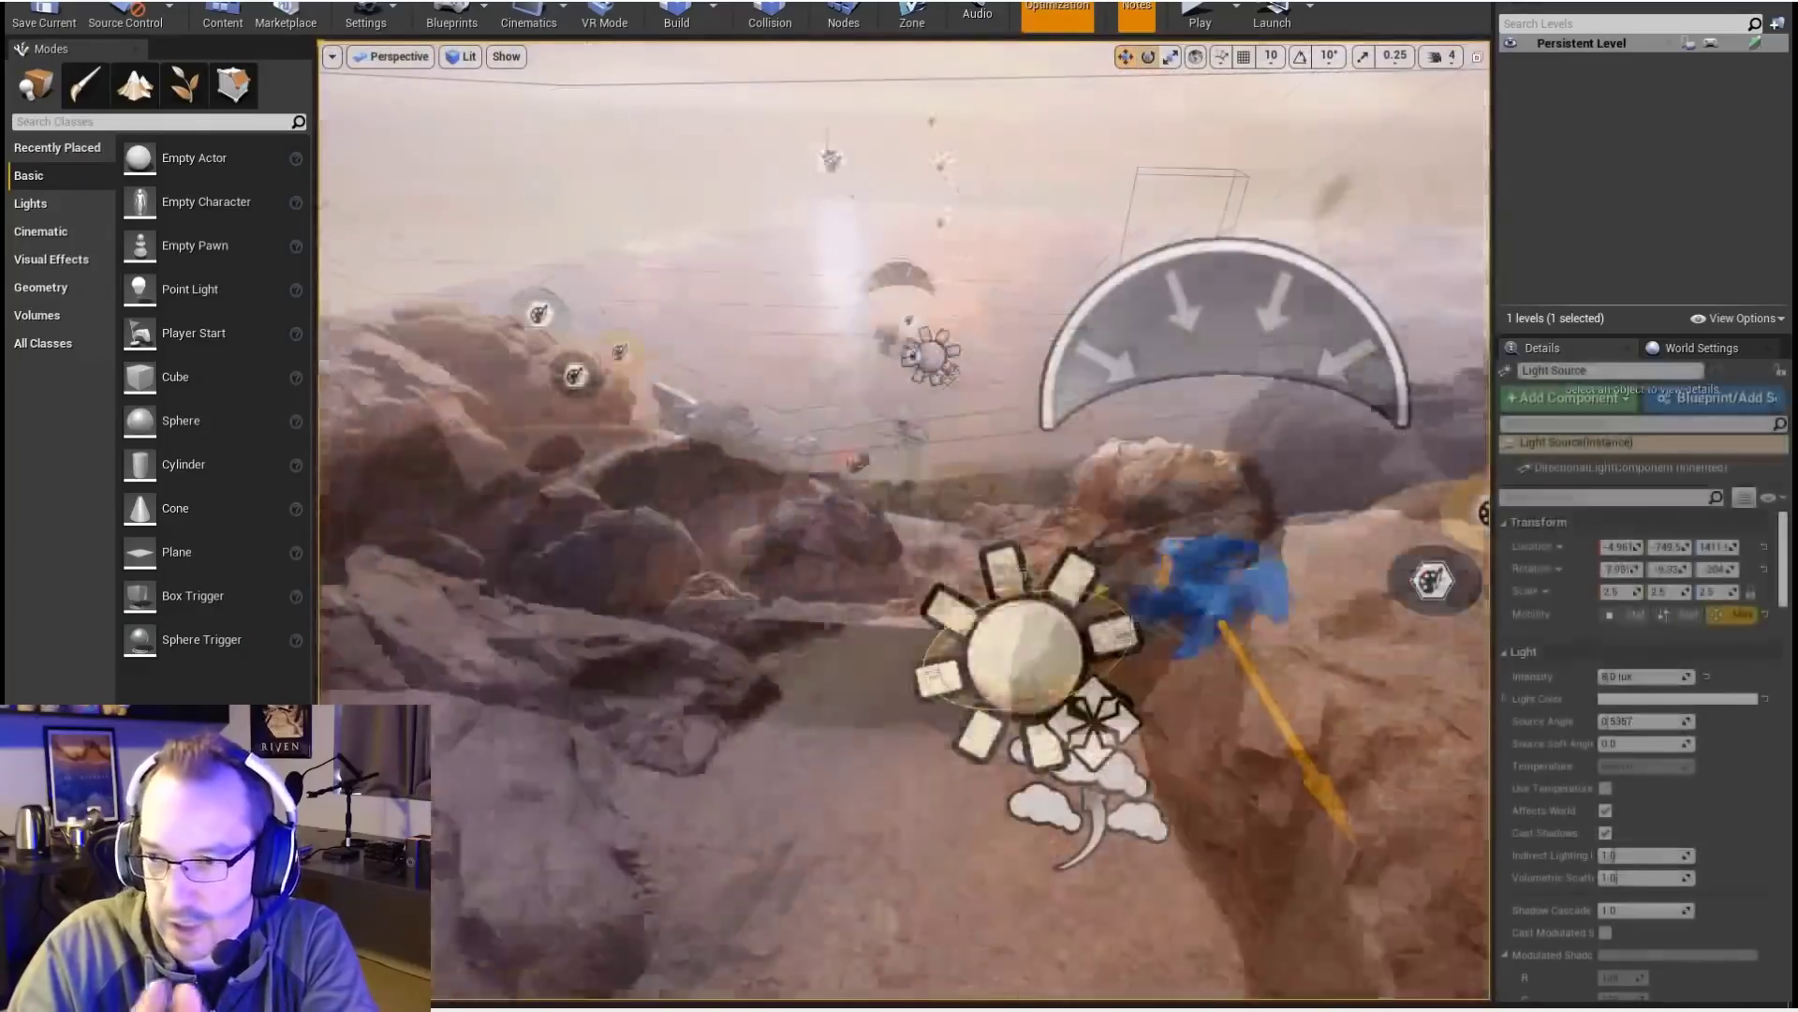
right_drag(1124, 780, 1039, 384)
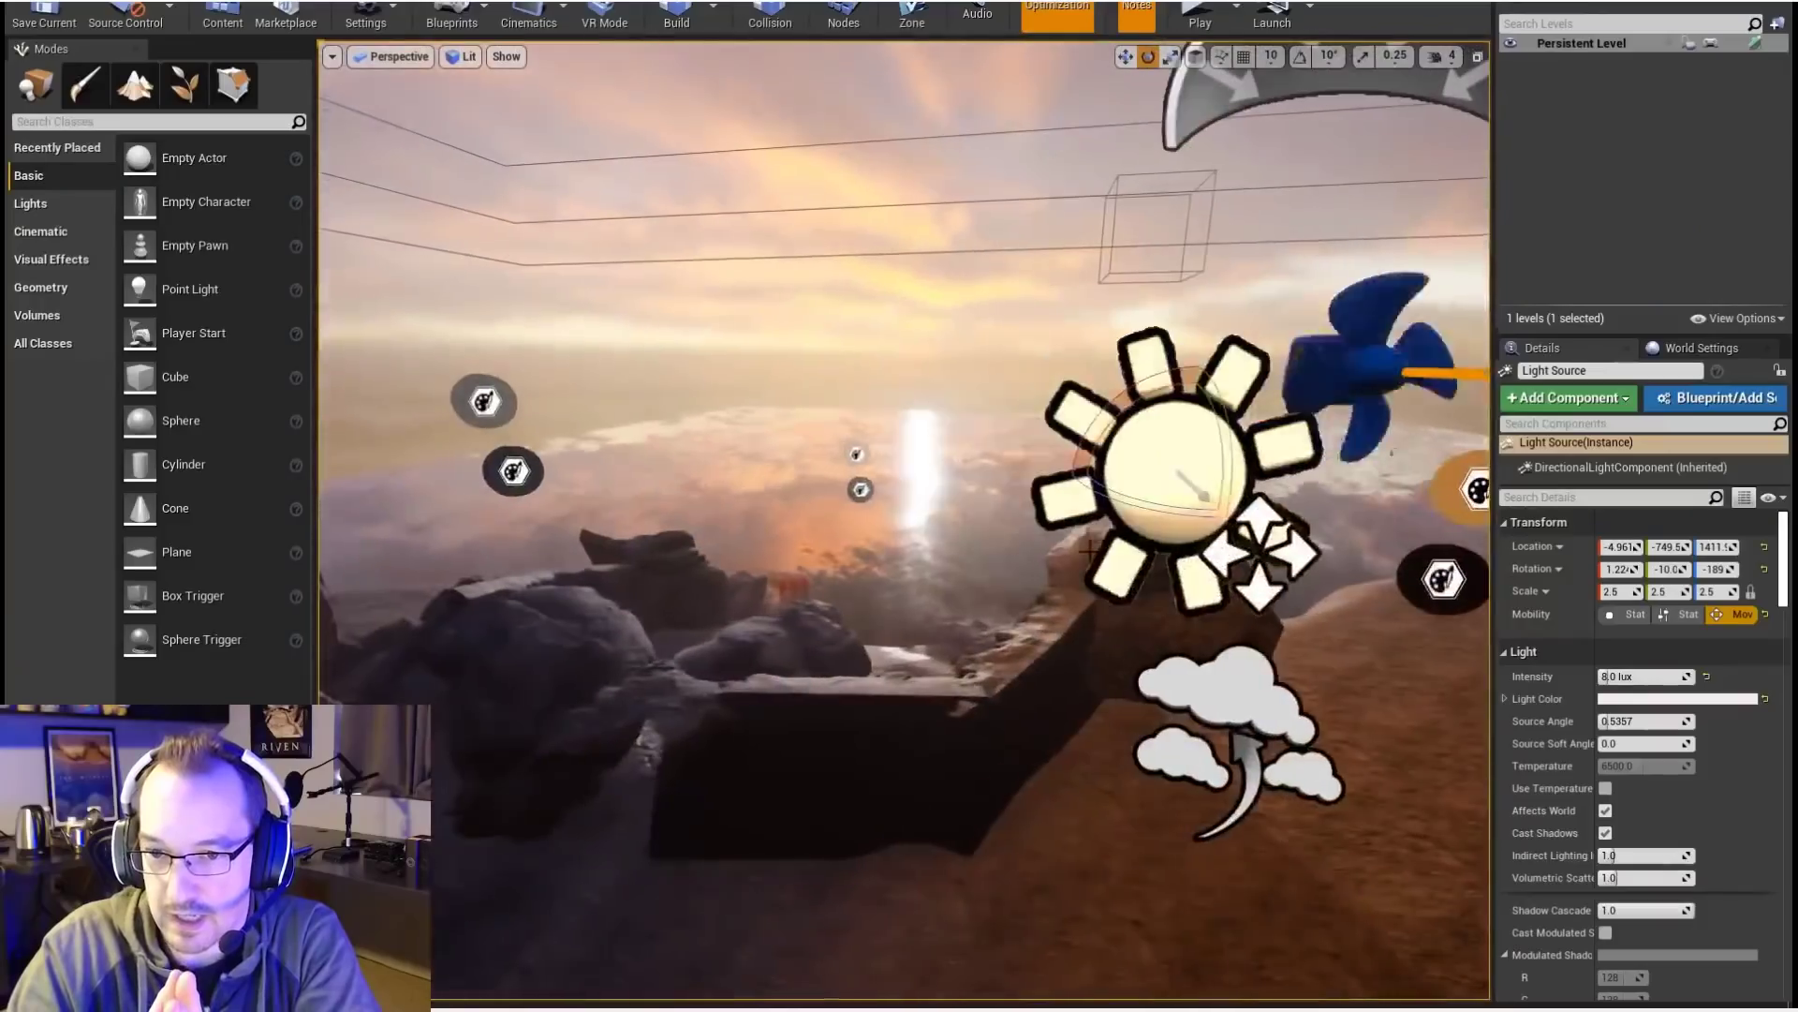
click(1654, 699)
click(1416, 683)
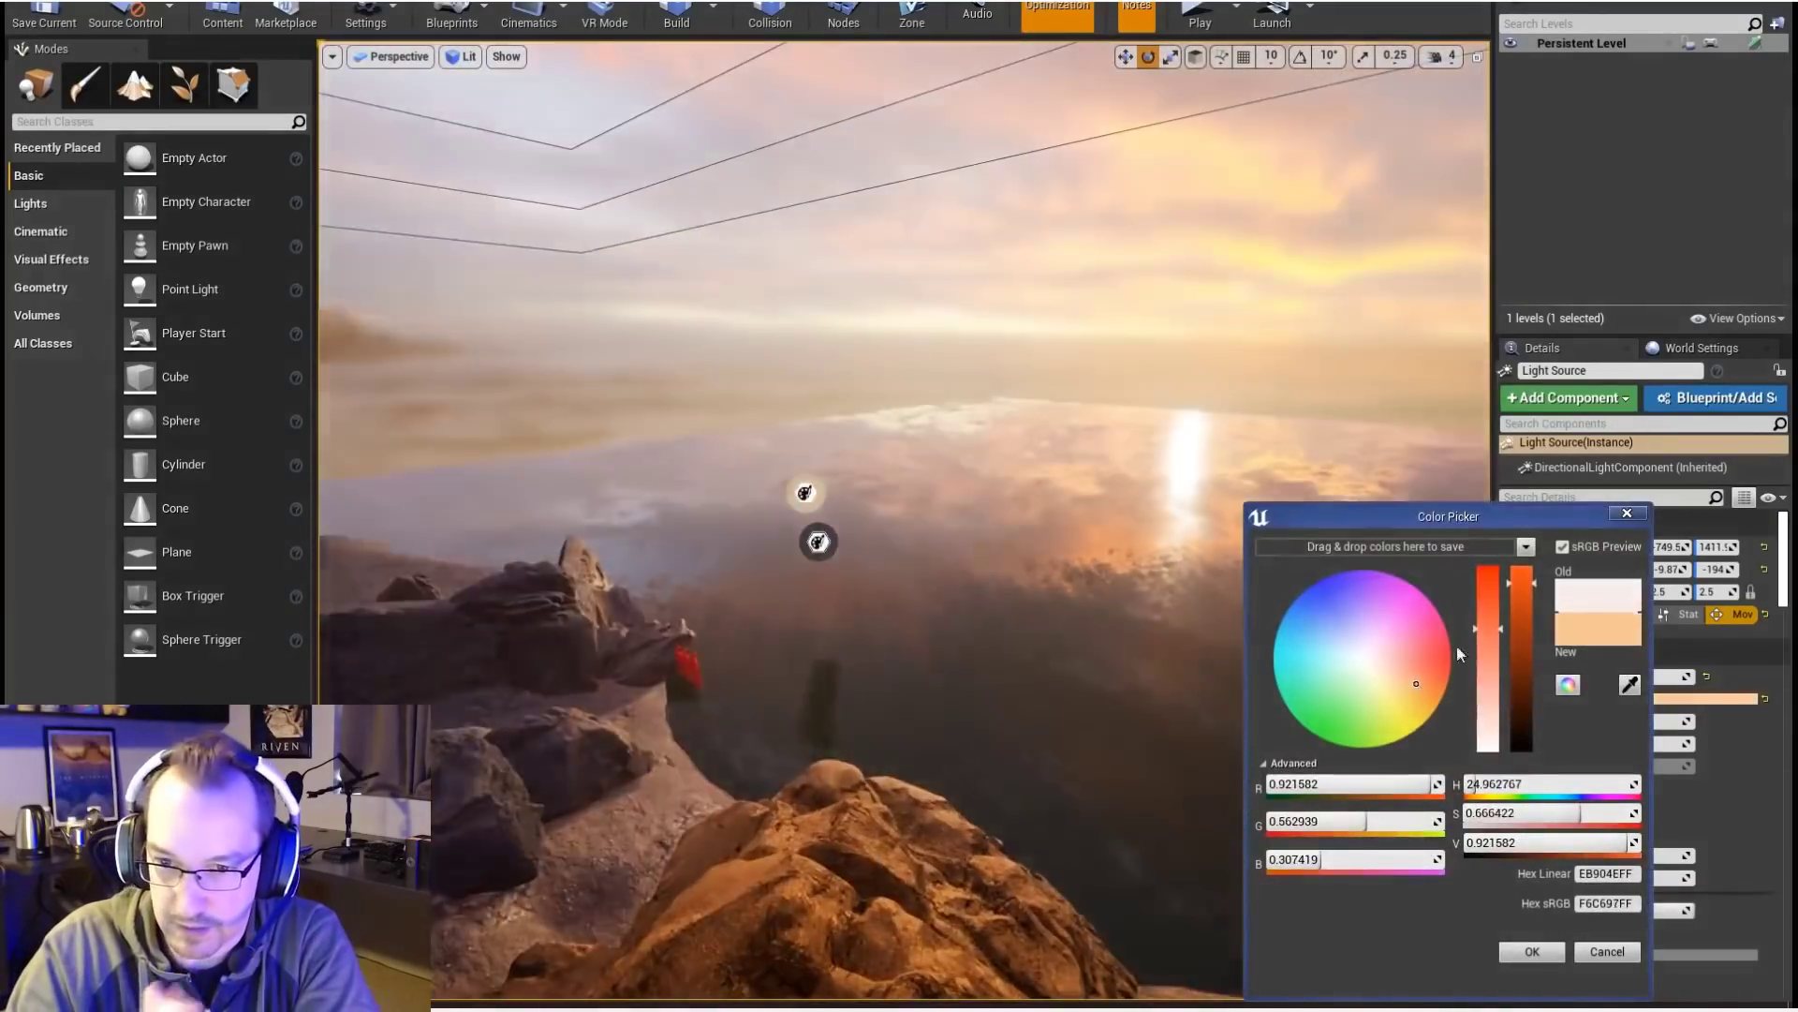
right_drag(899, 525, 1208, 684)
click(1532, 951)
drag(1630, 744, 1625, 743)
right_drag(1171, 562, 1124, 524)
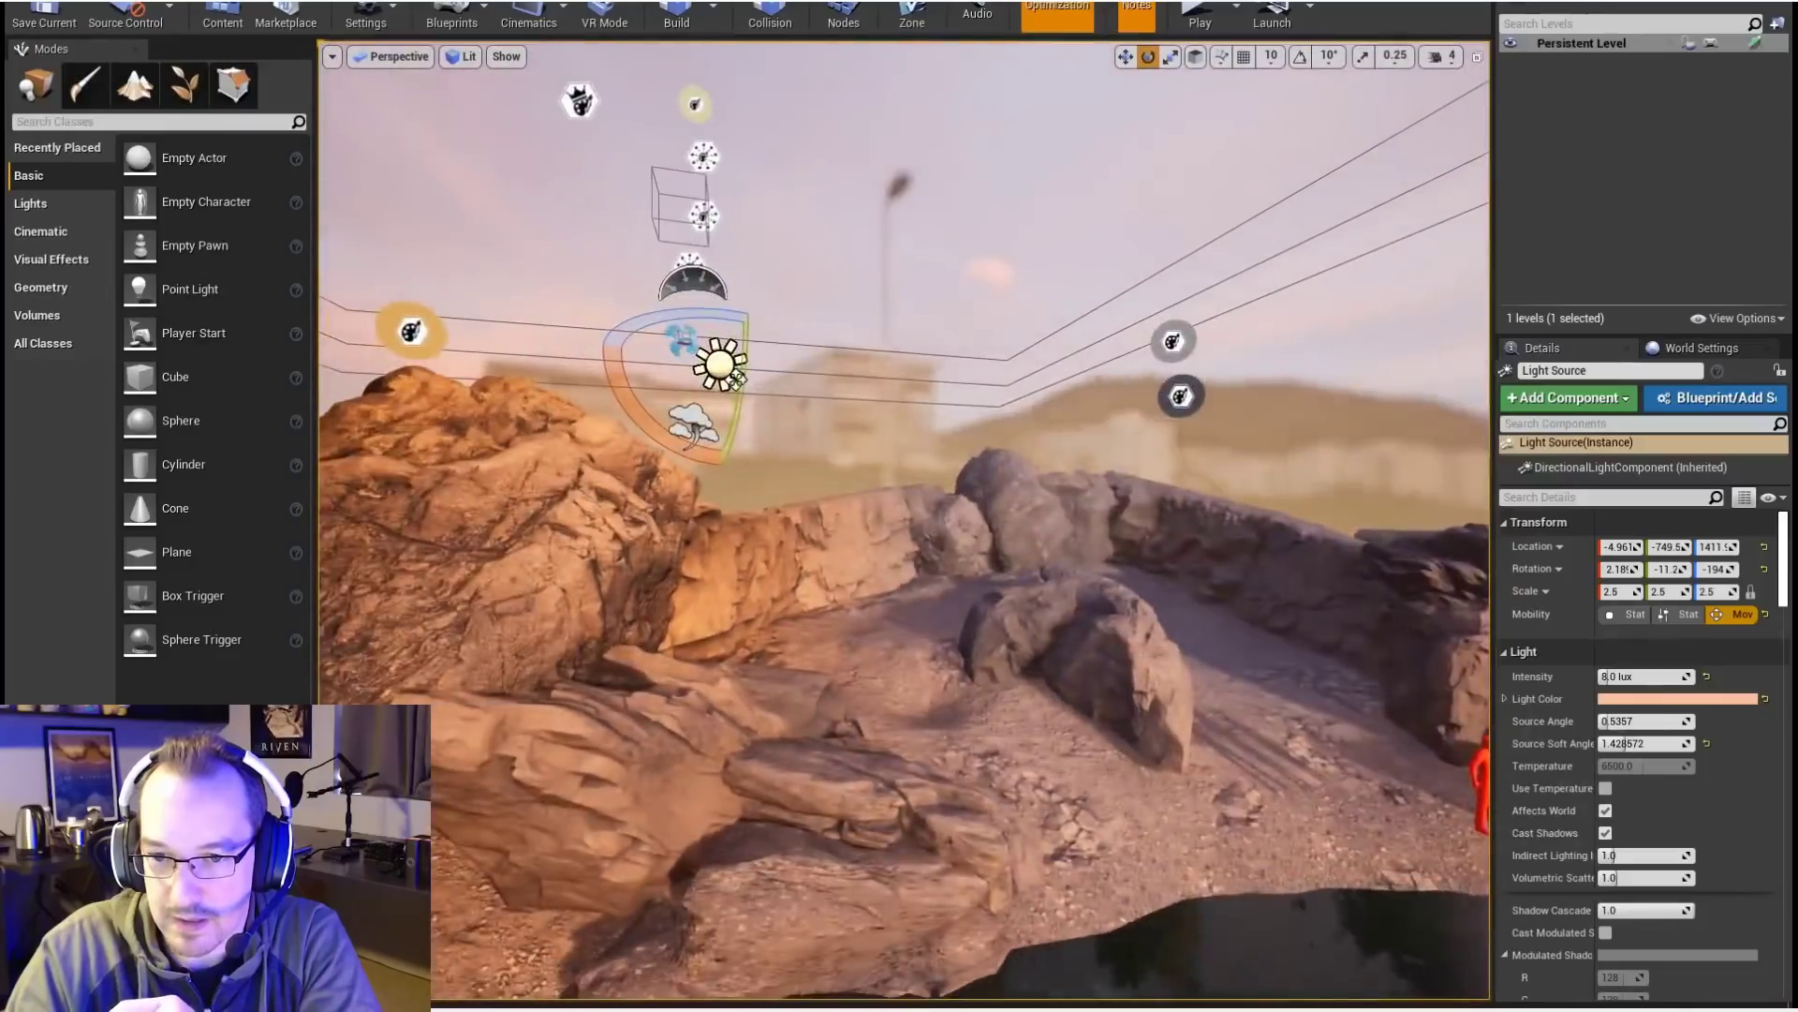
Set the exponential height fog's Fog Density to 0.05
right_drag(900, 524, 1124, 525)
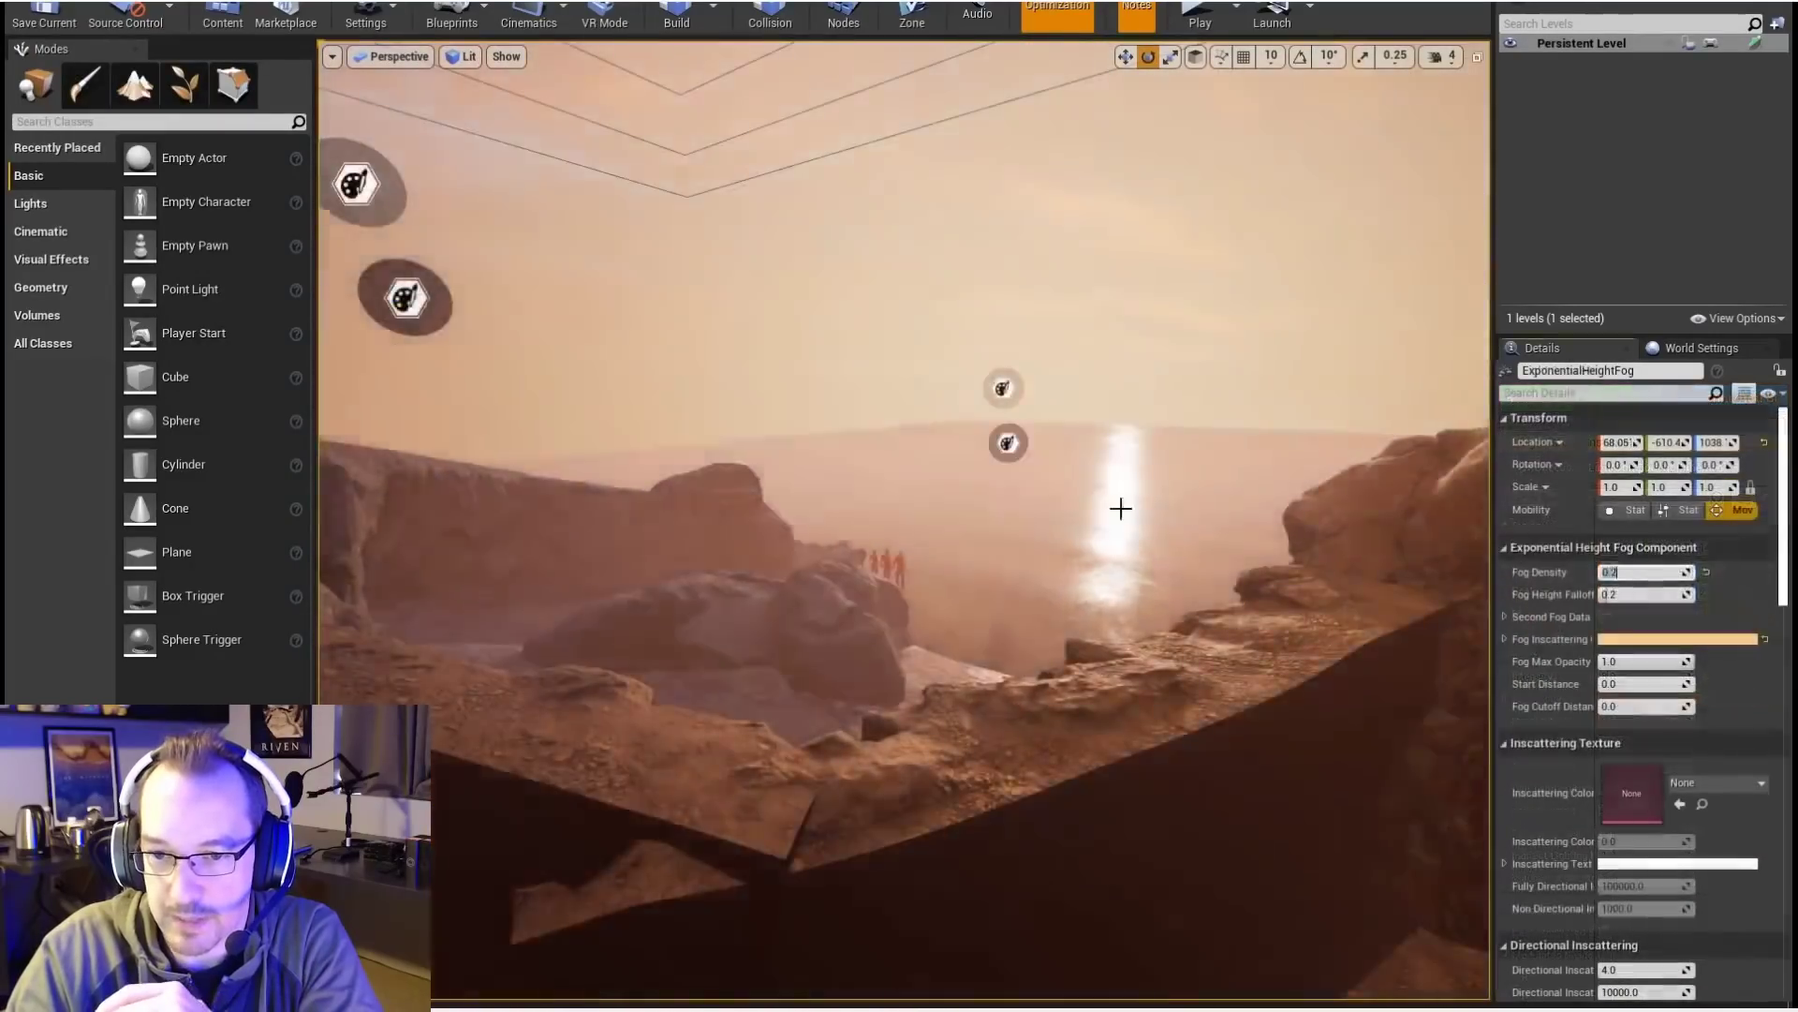
right_drag(1121, 509, 1002, 552)
click(1628, 572)
text(0.05)
key(Return)
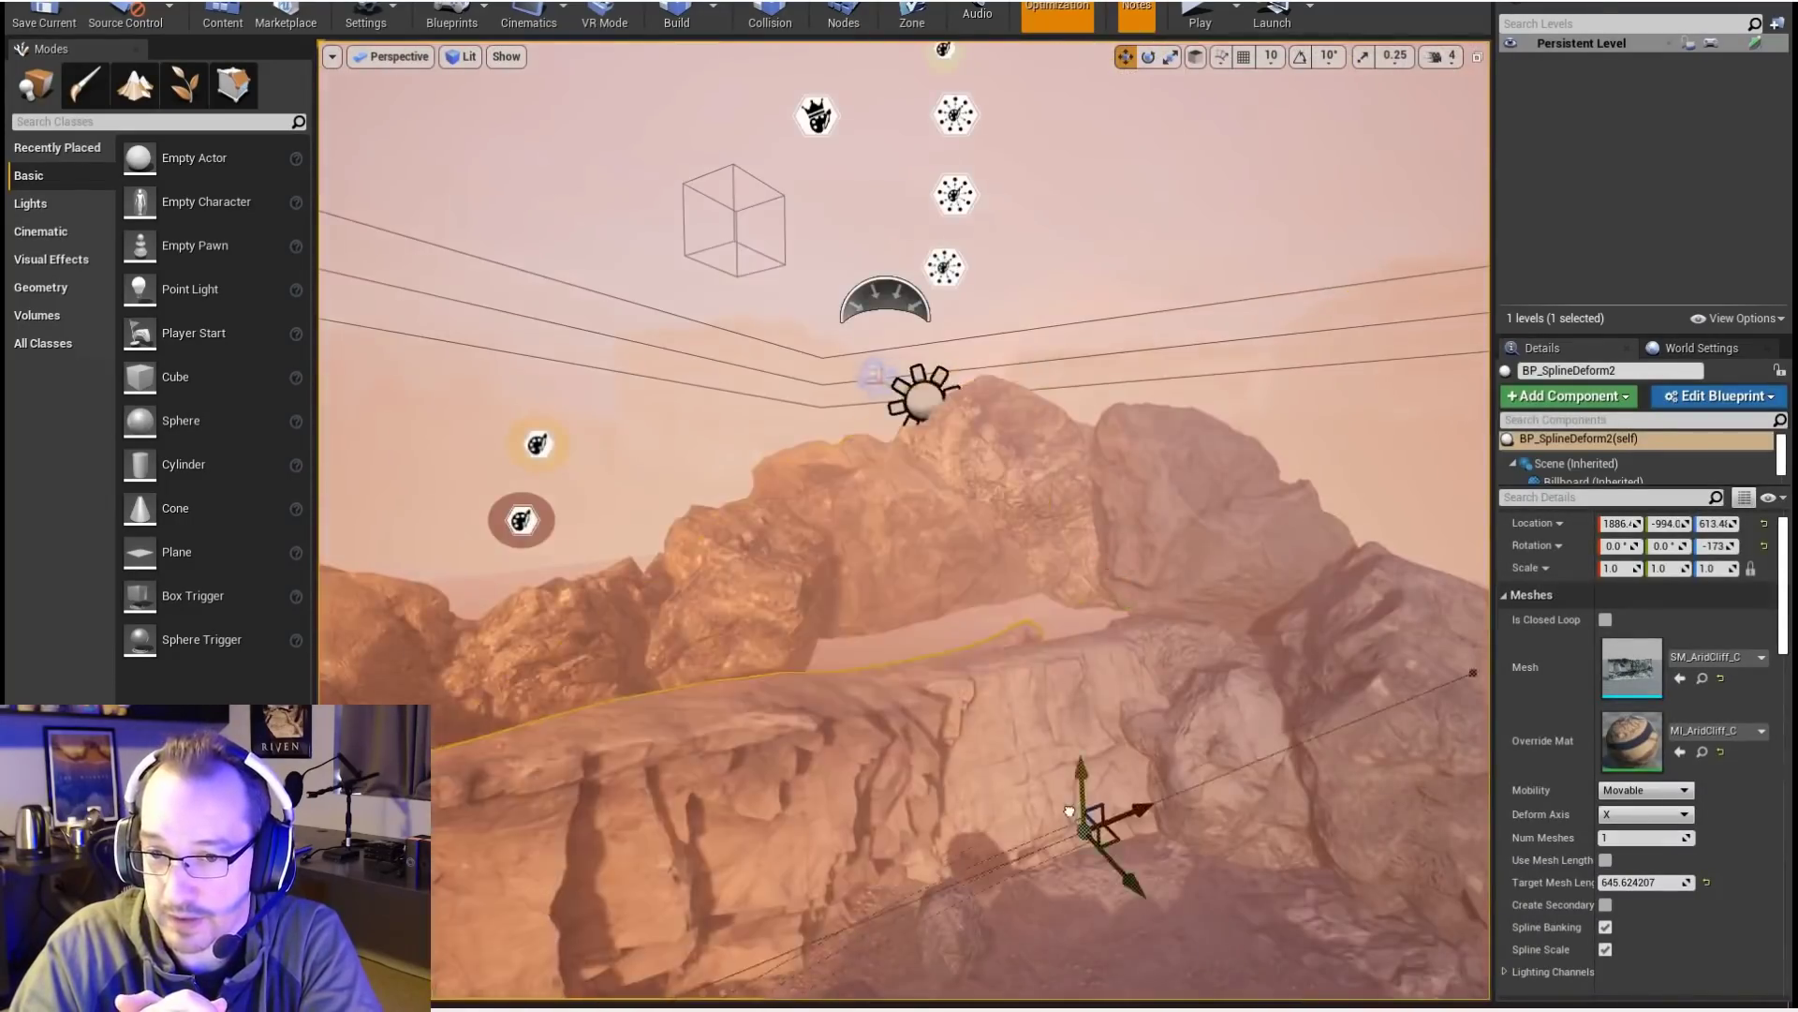
Rotate the spline-deformed cliff BP_SplineDeform2 about its vertical axis behind the clearing
key(e)
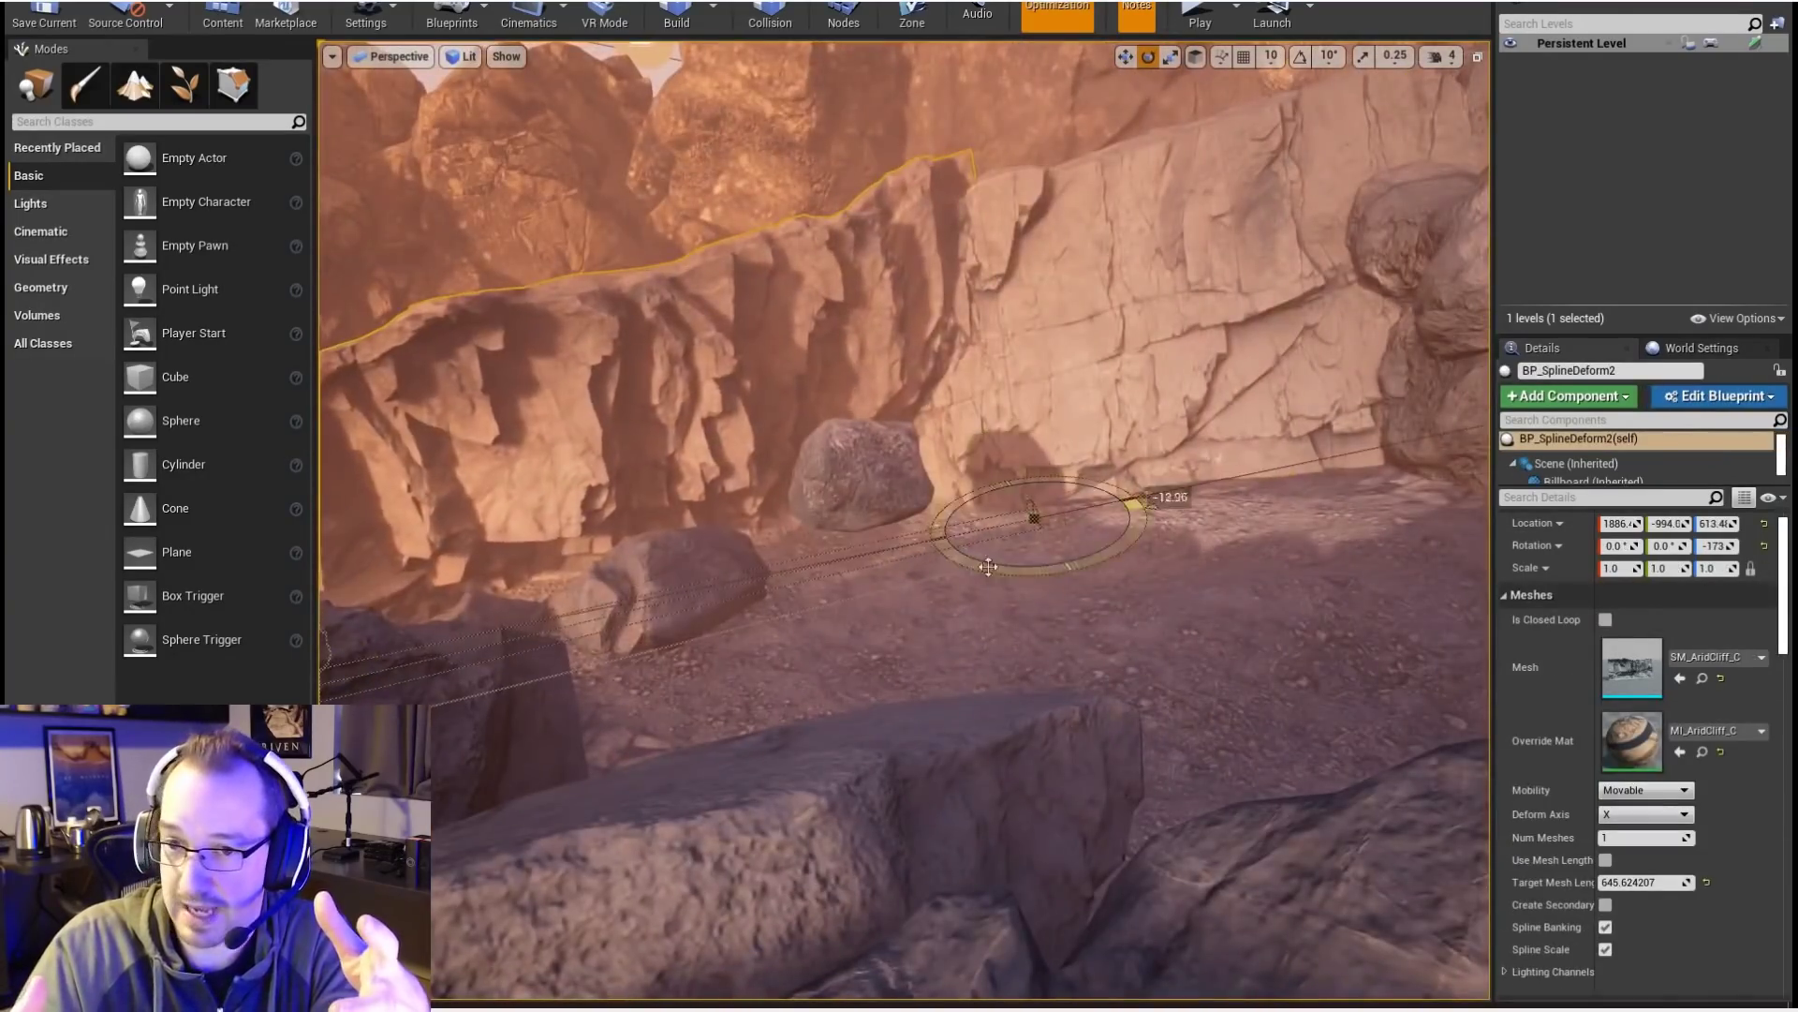
right_drag(988, 567, 927, 656)
key(e)
drag(939, 575, 996, 583)
right_drag(996, 582, 850, 686)
key(e)
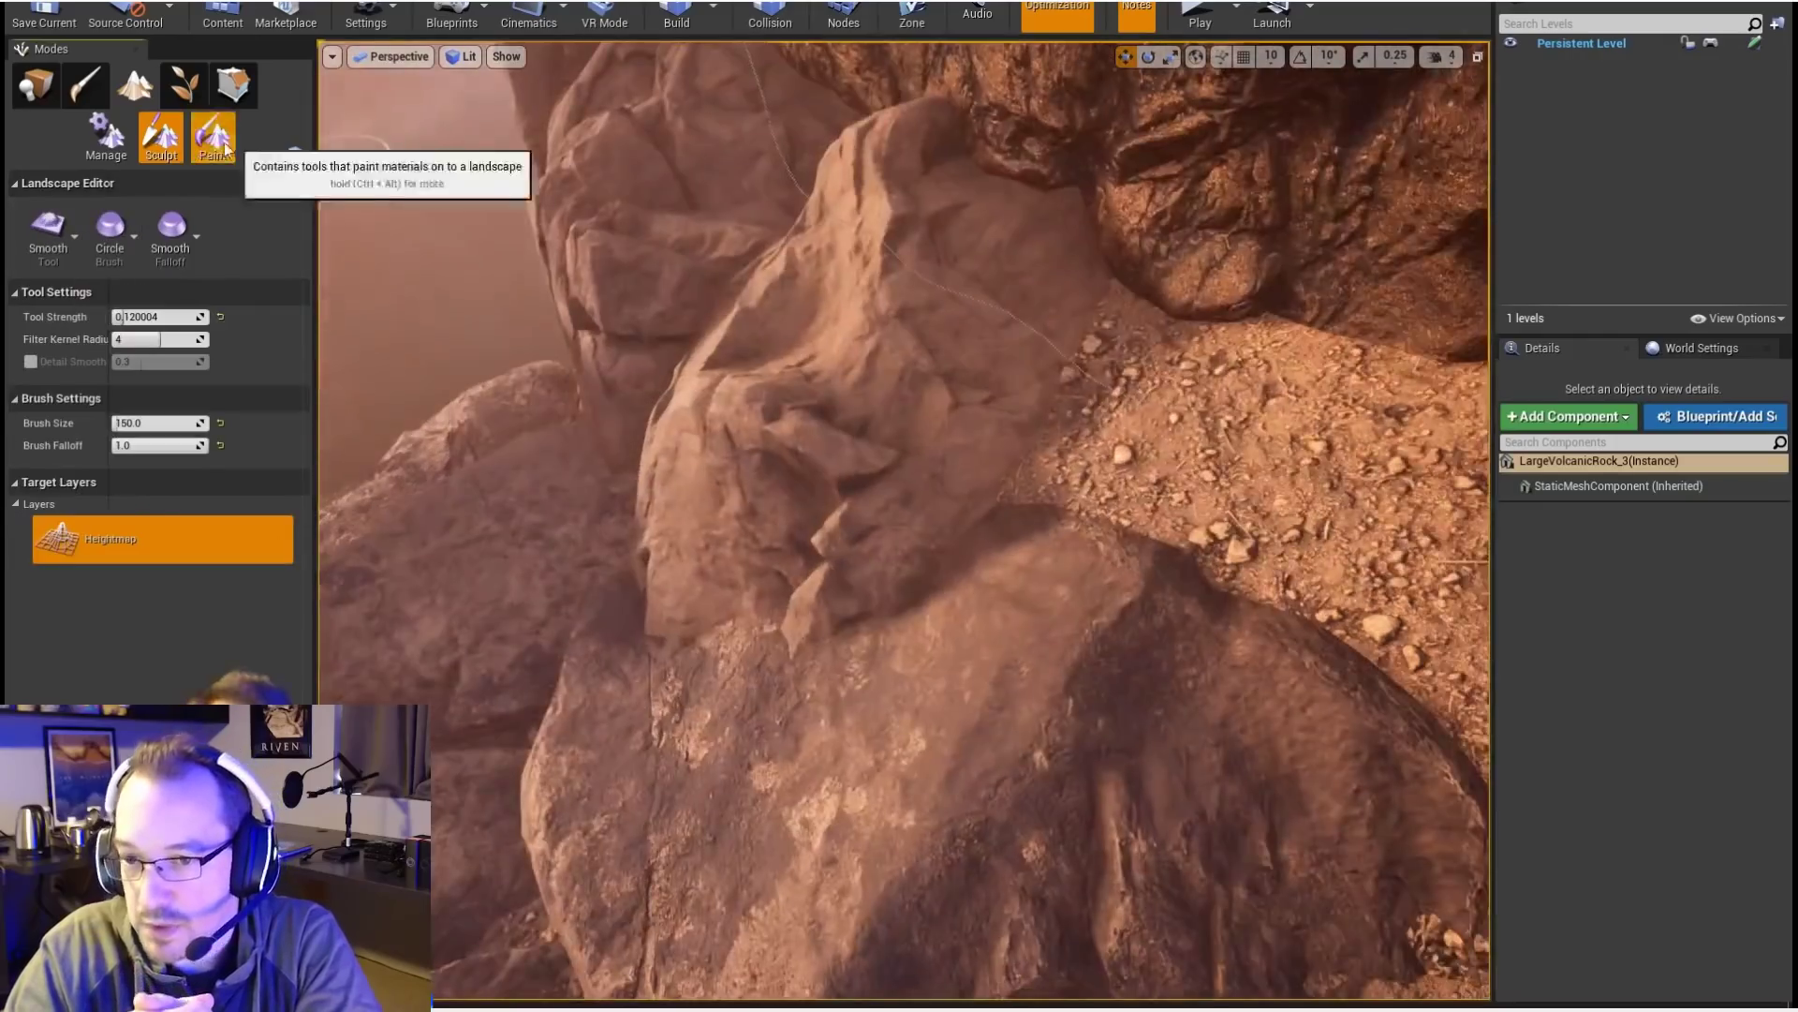
Paint the landscape ground between the rocks with Layer_B and Layer_C, using brush size 100 and tool strength about 0.25
click(215, 139)
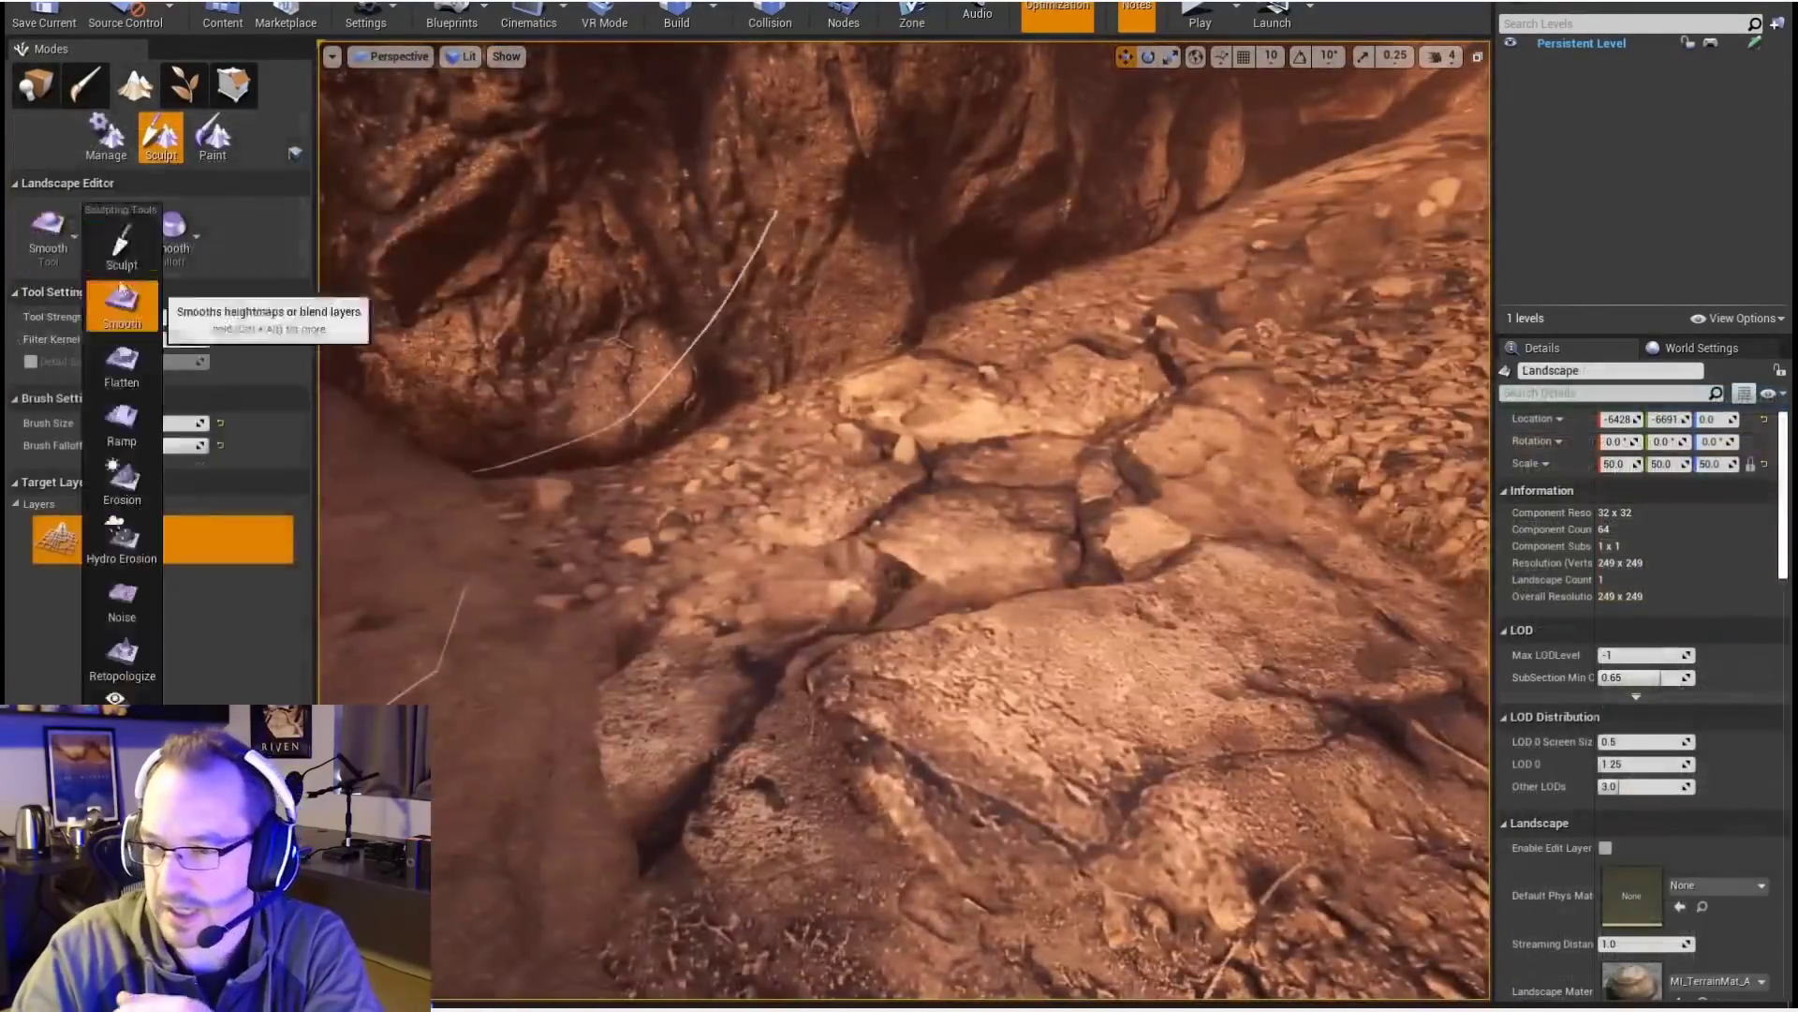
key(shift+3)
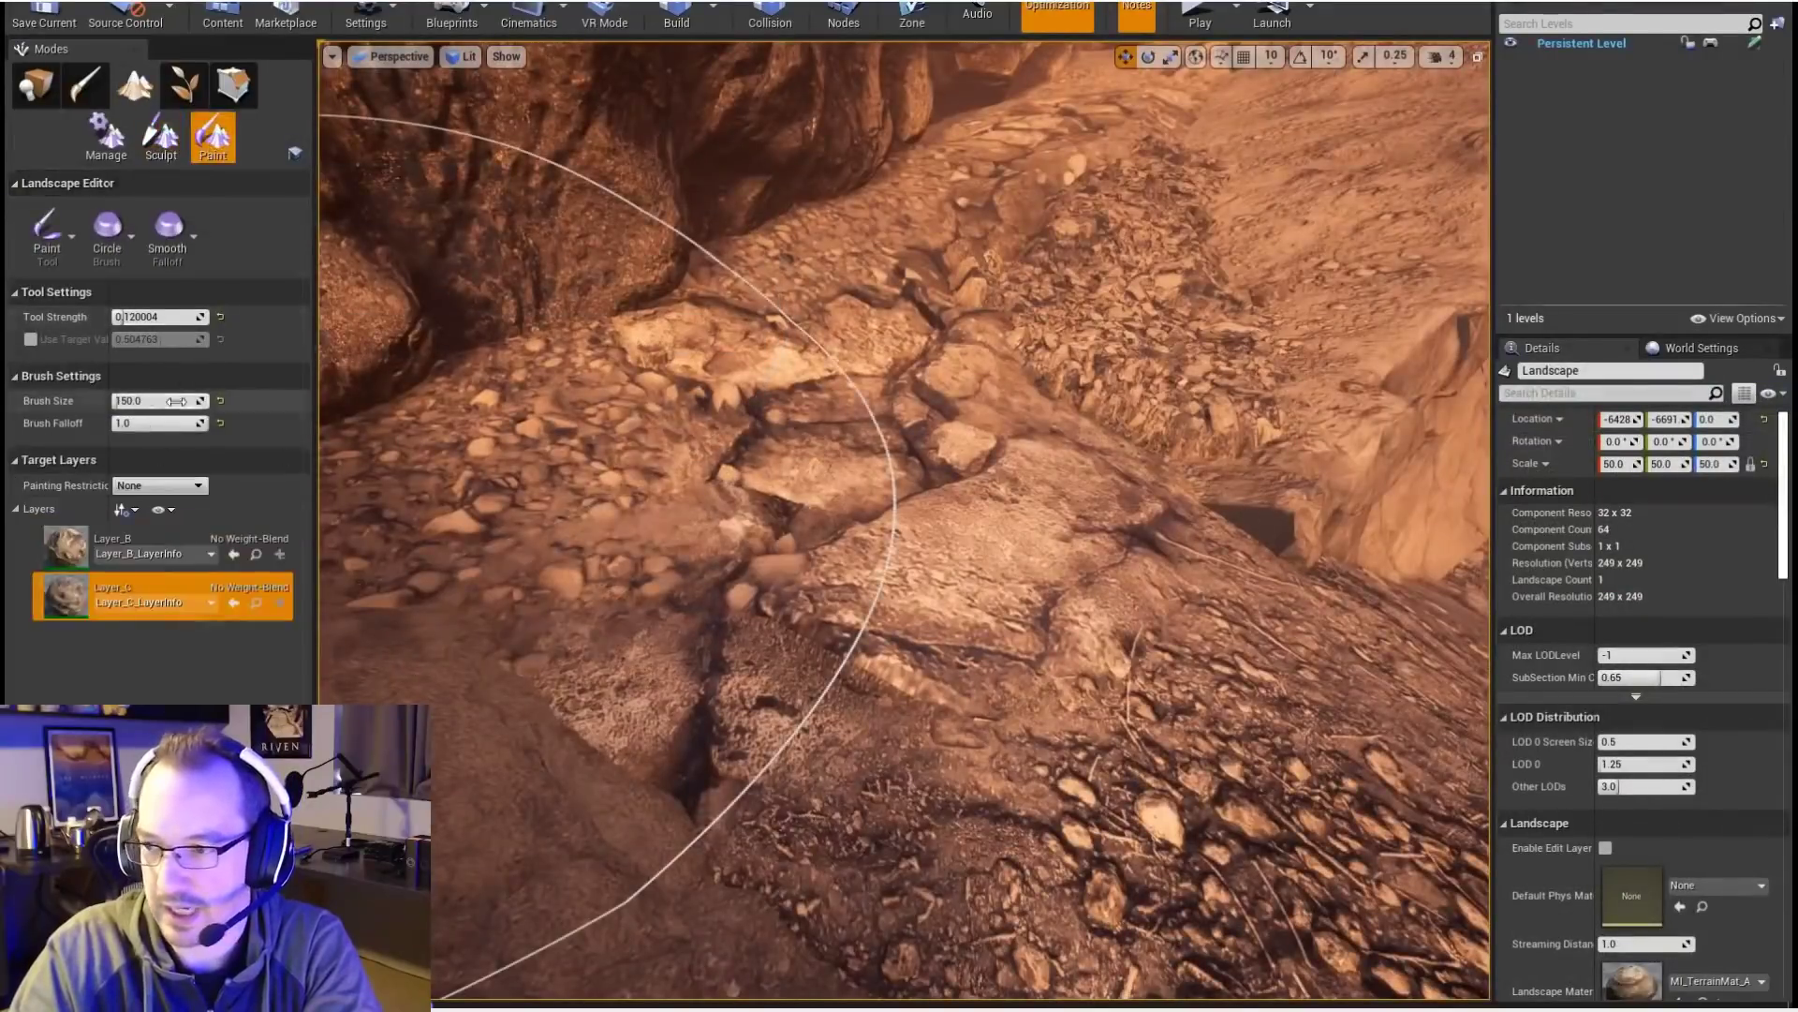
right_drag(1014, 454, 692, 405)
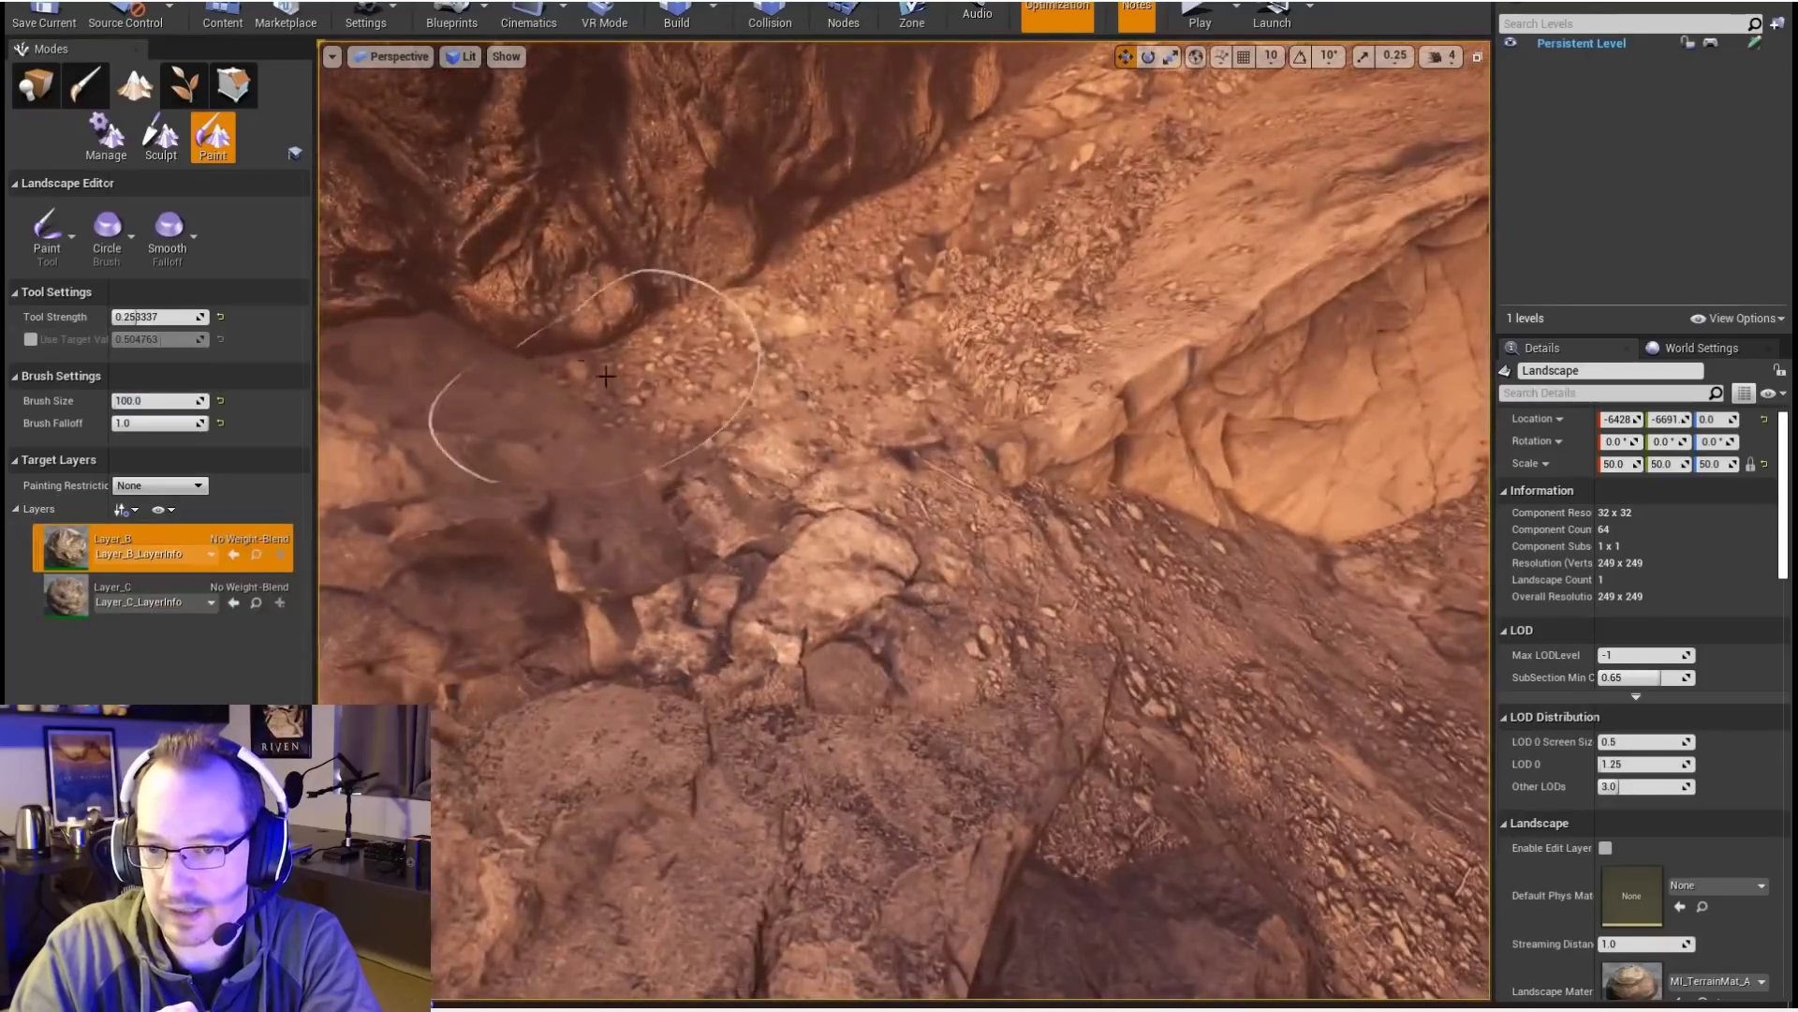
right_drag(606, 375, 639, 344)
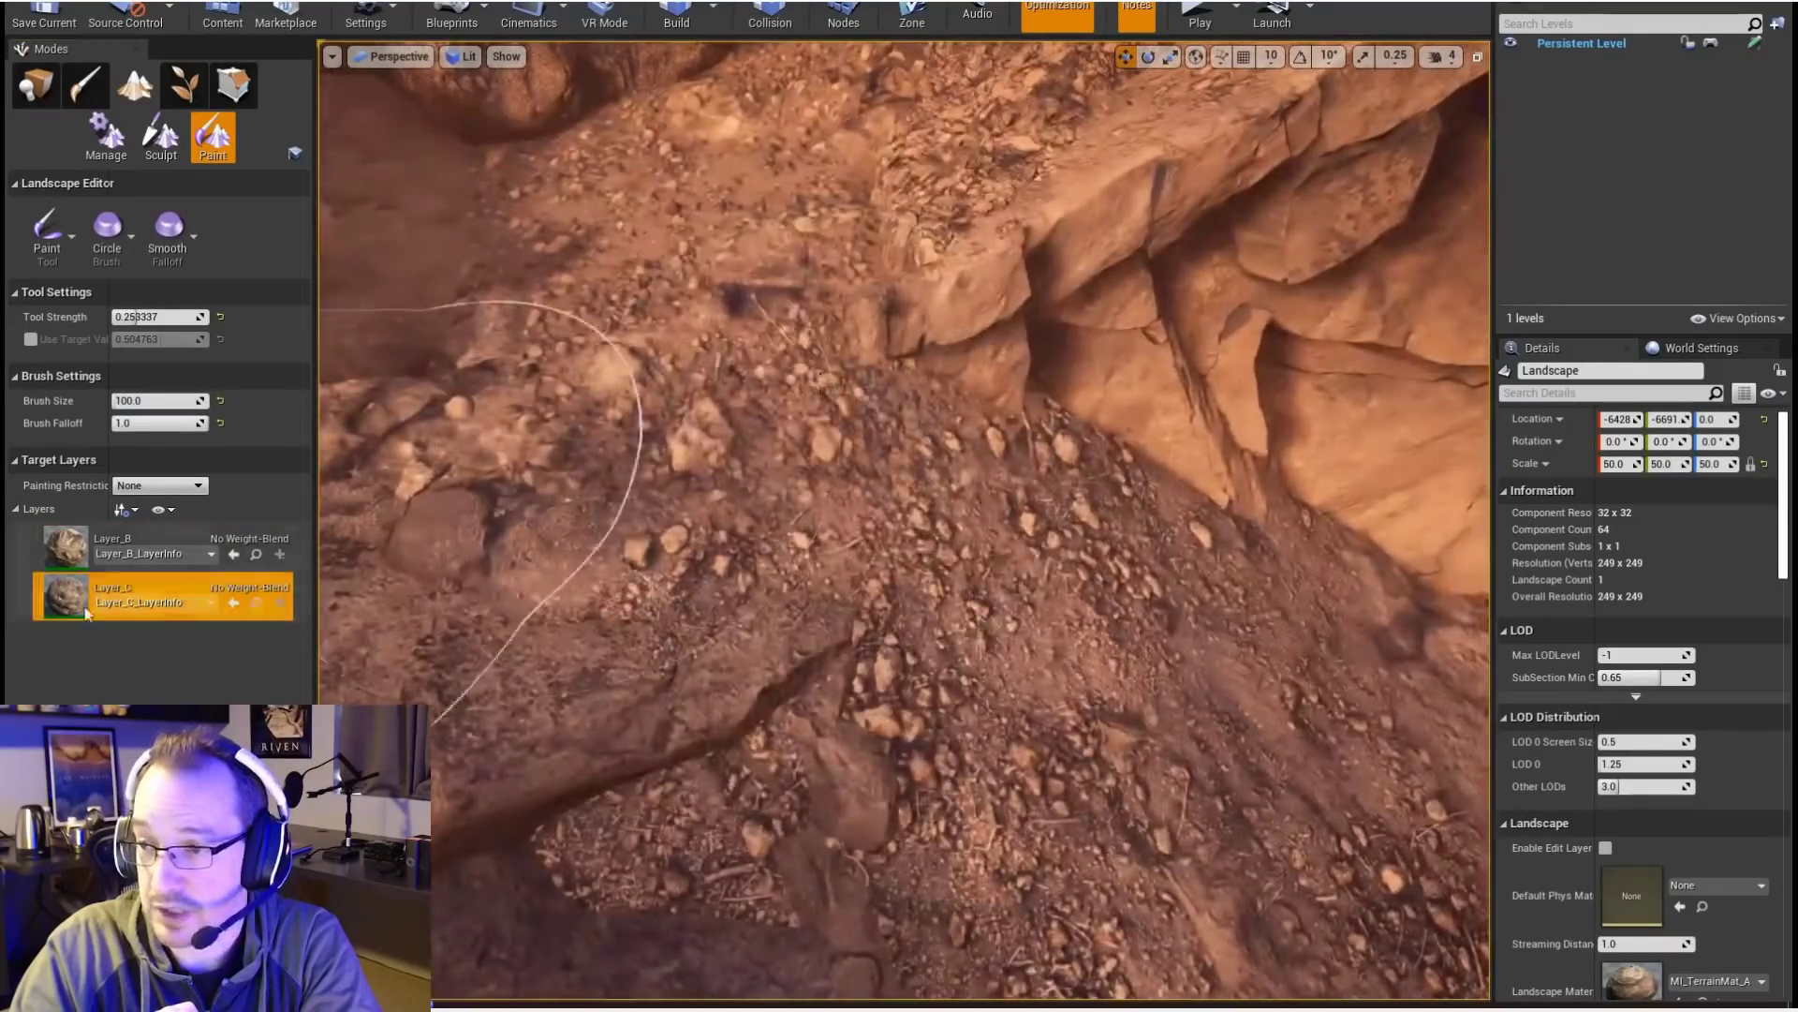
right_drag(782, 717, 726, 684)
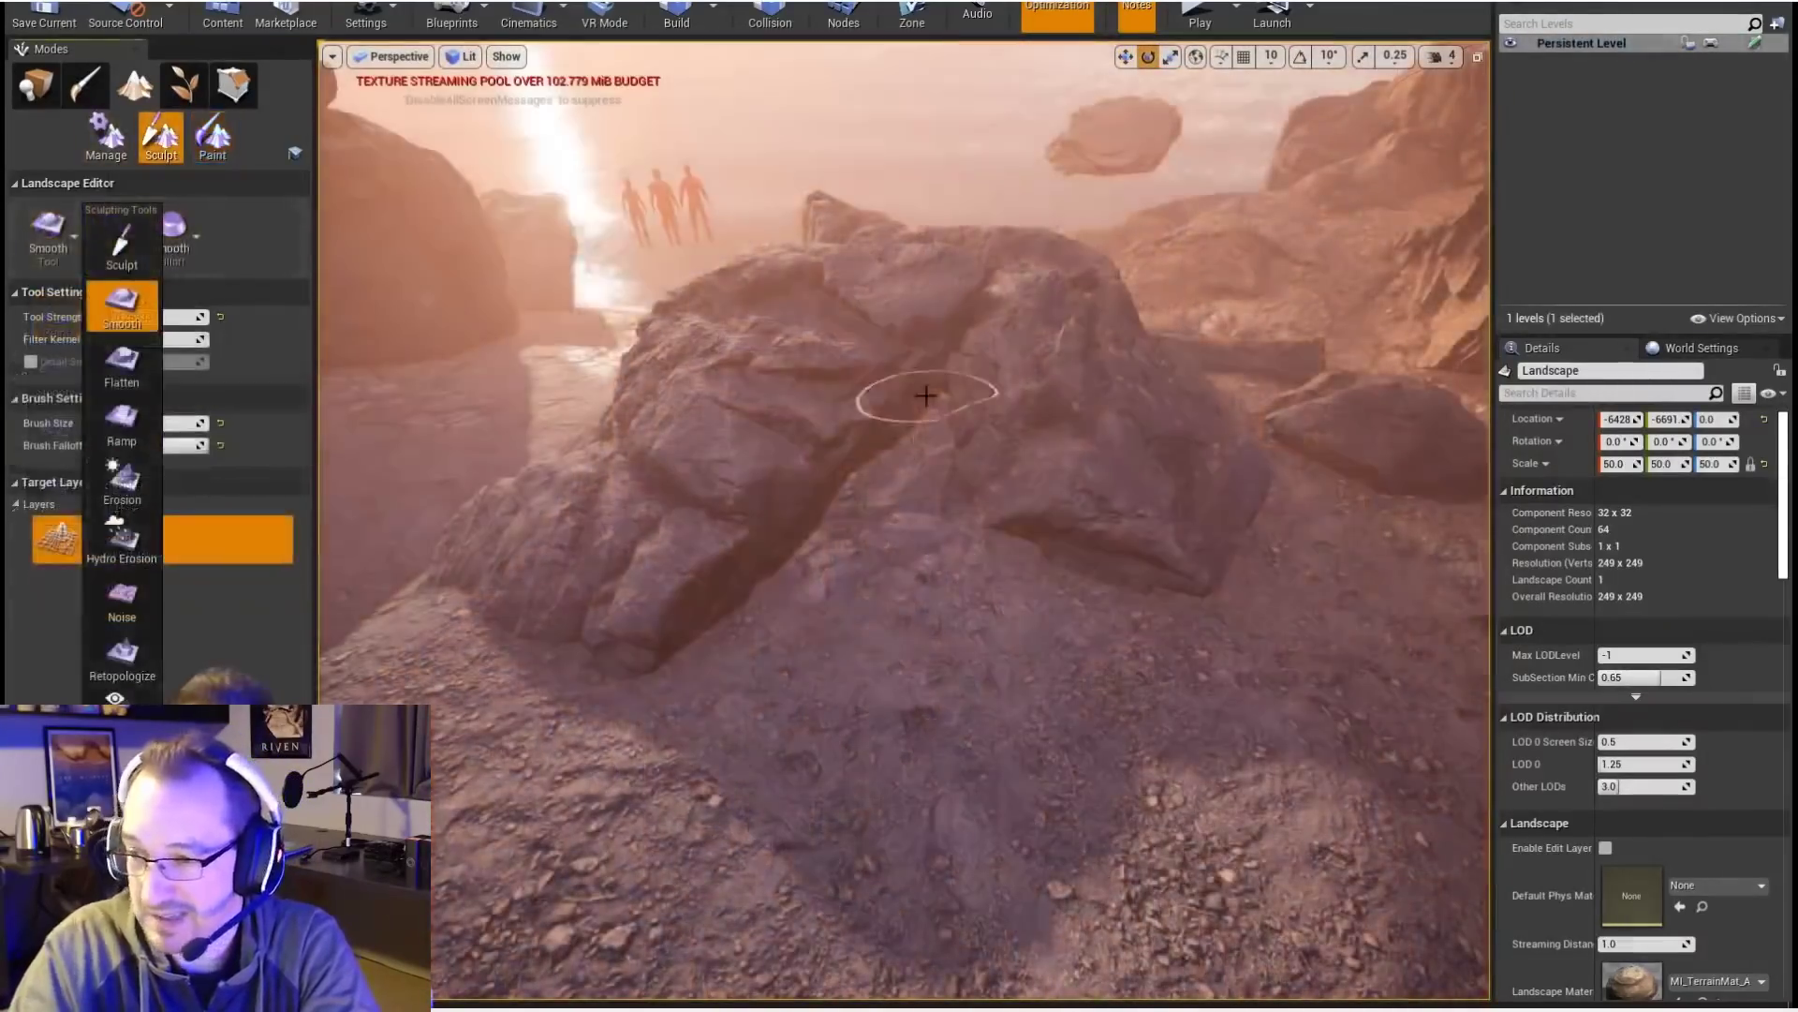
Lay out a landscape ramp from the foreground ground up onto the large rock, using a ramp width of about 459
click(47, 234)
click(122, 422)
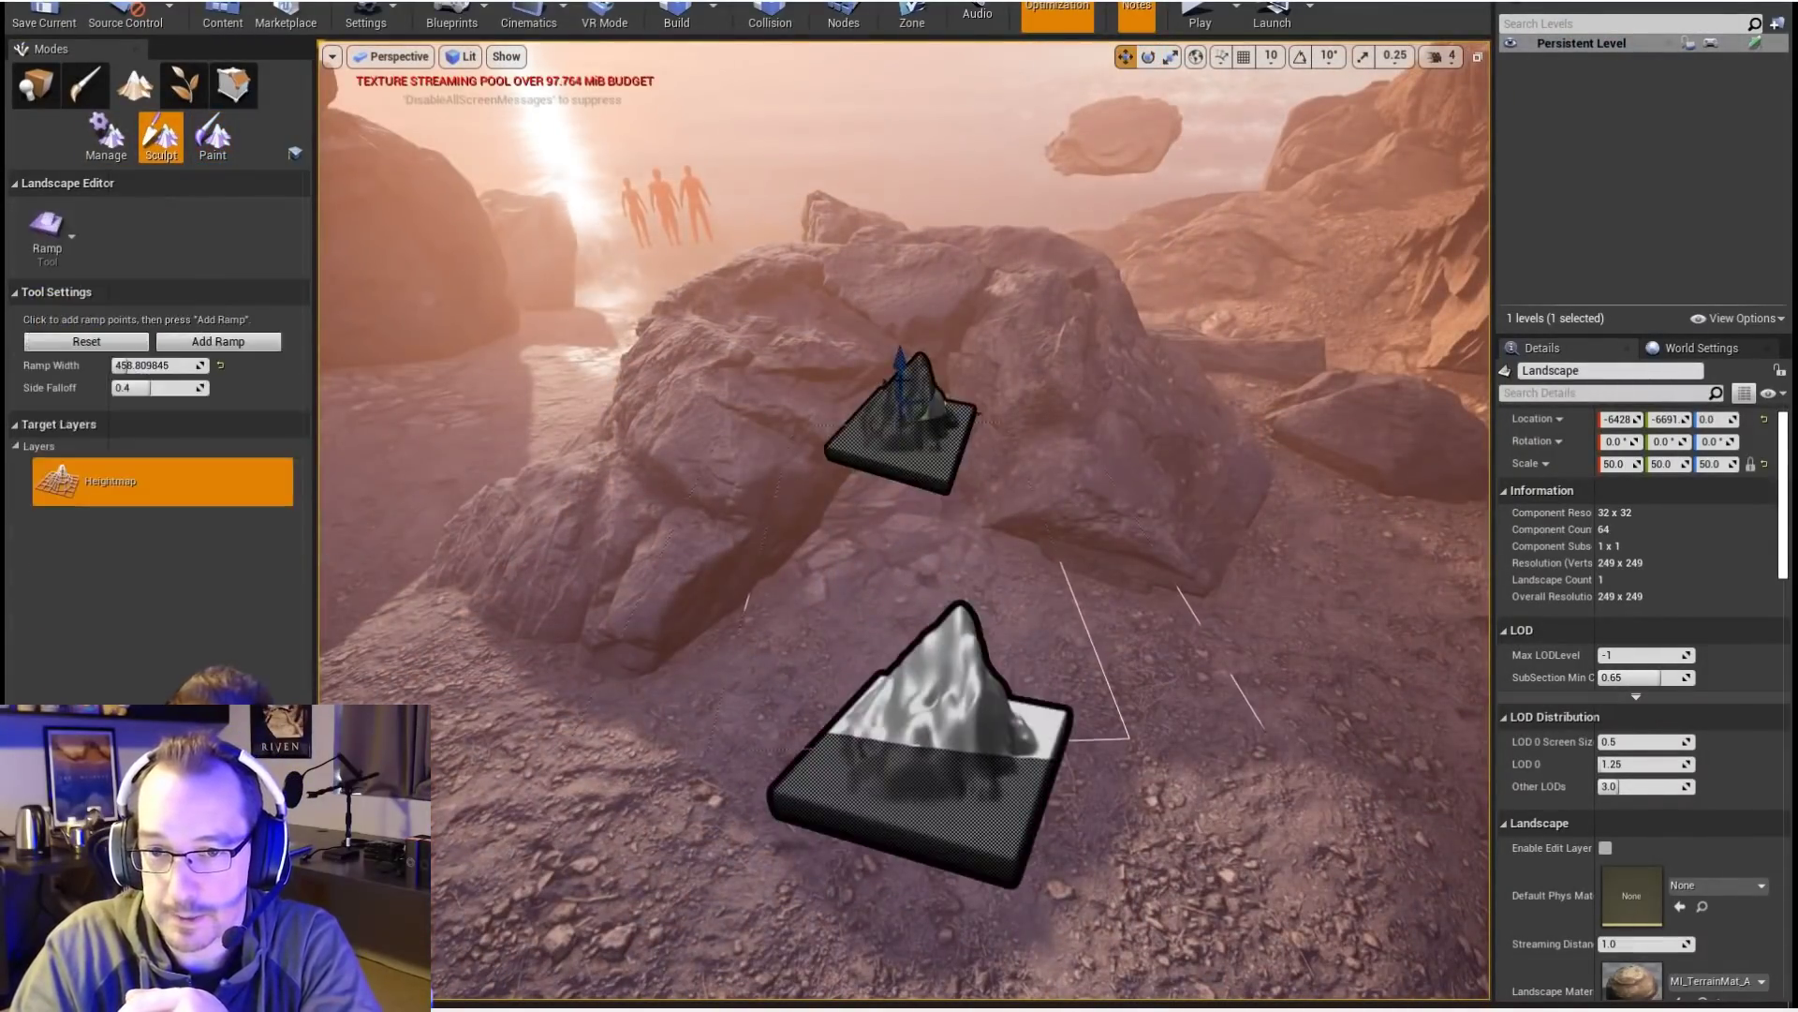
Shape the terrain around the rock mound by sculpting, flattening and smoothing it with brush size 100 and tool strength about 0.25
click(47, 234)
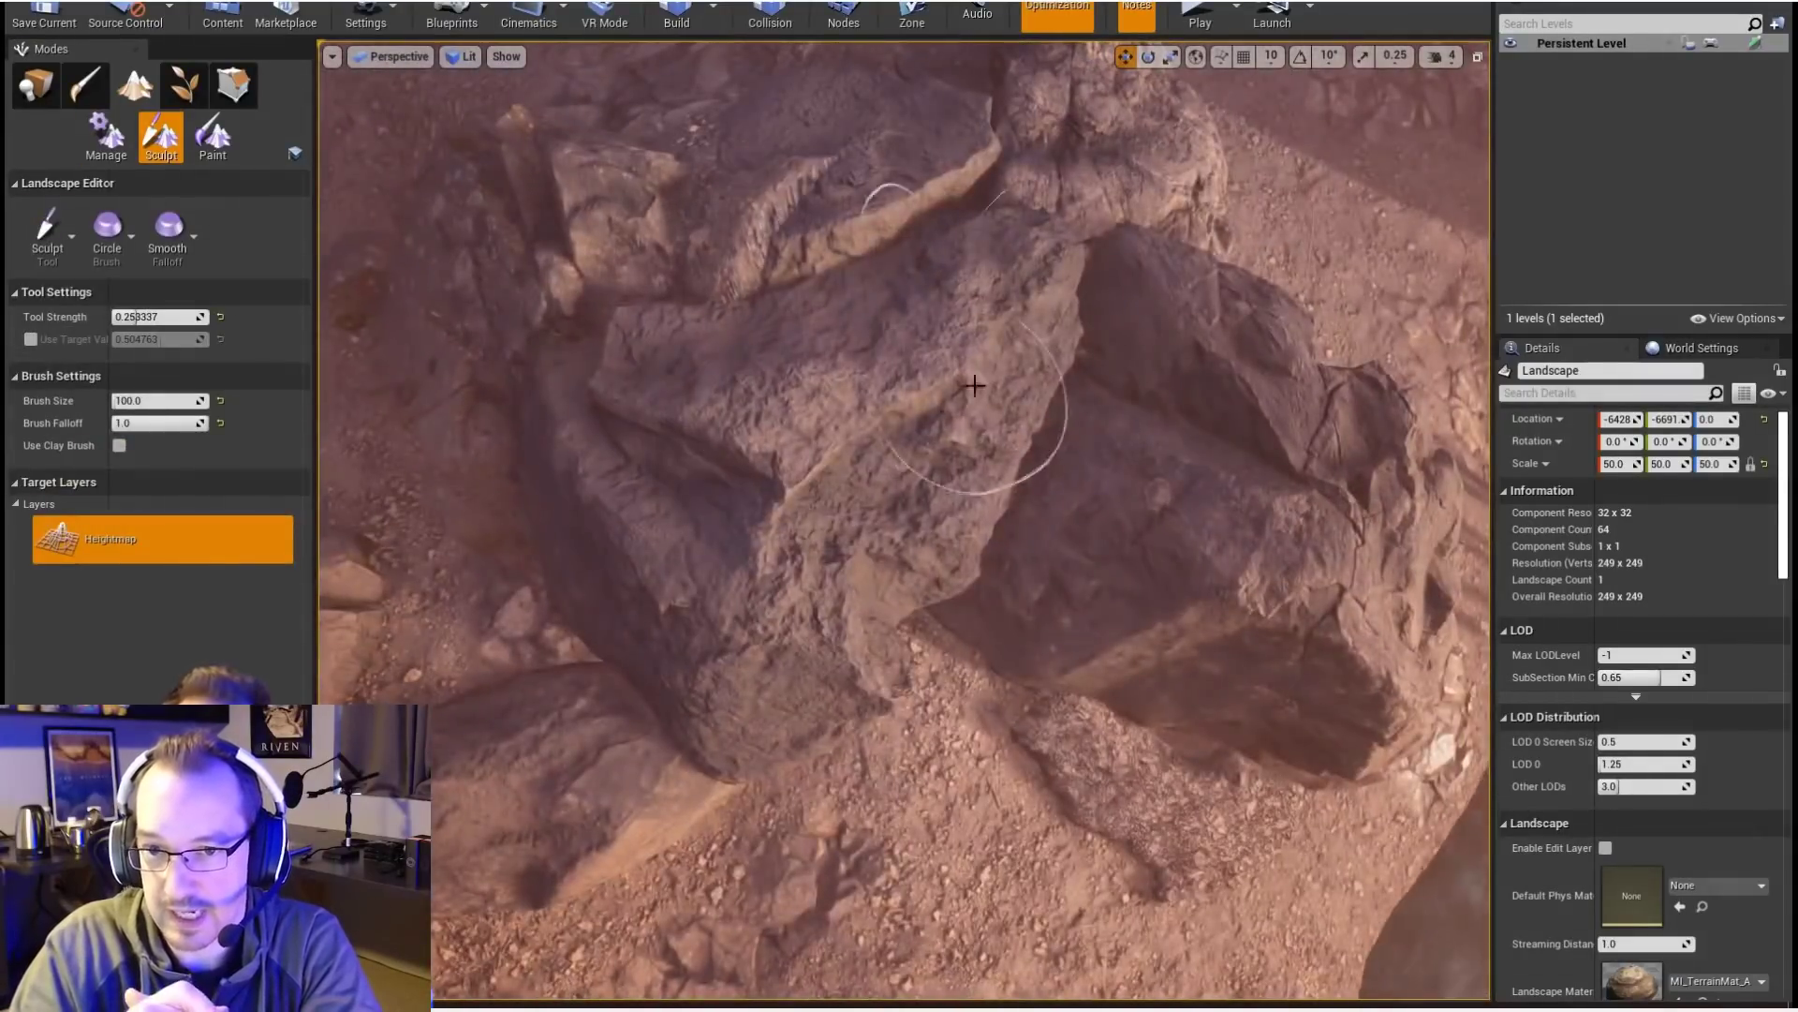
key(ctrl+f)
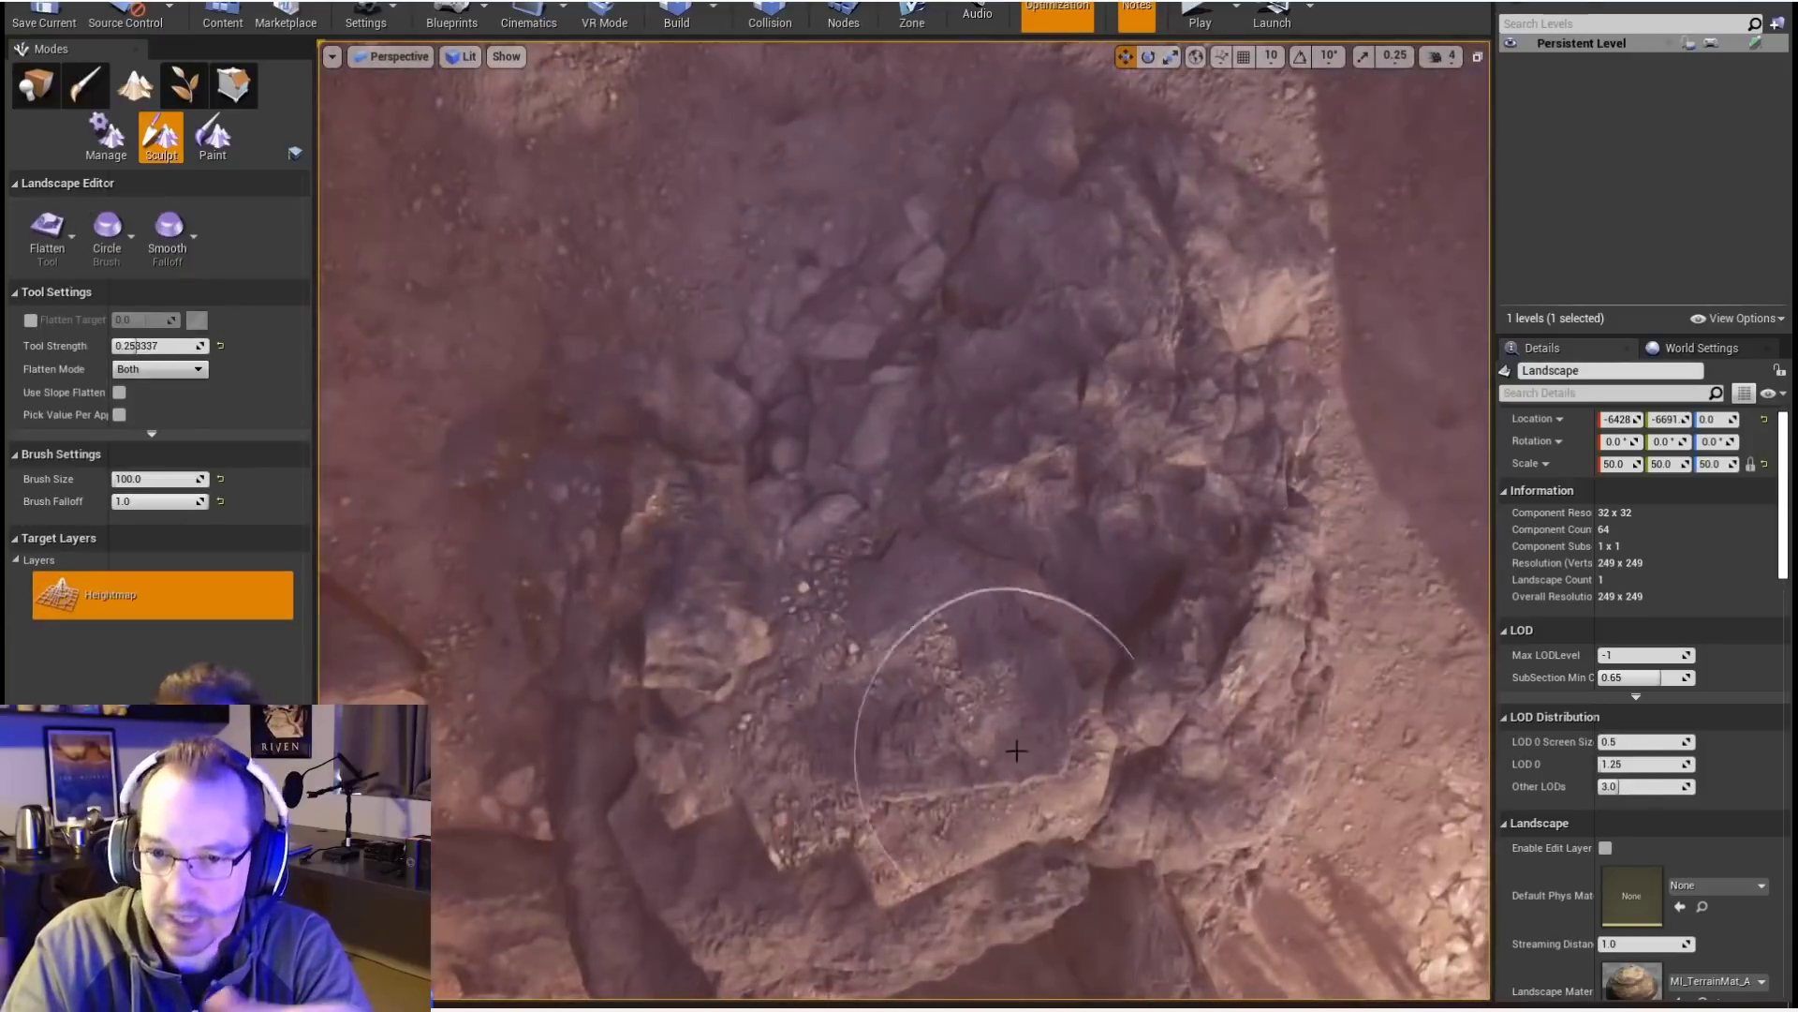
key(ctrl+m)
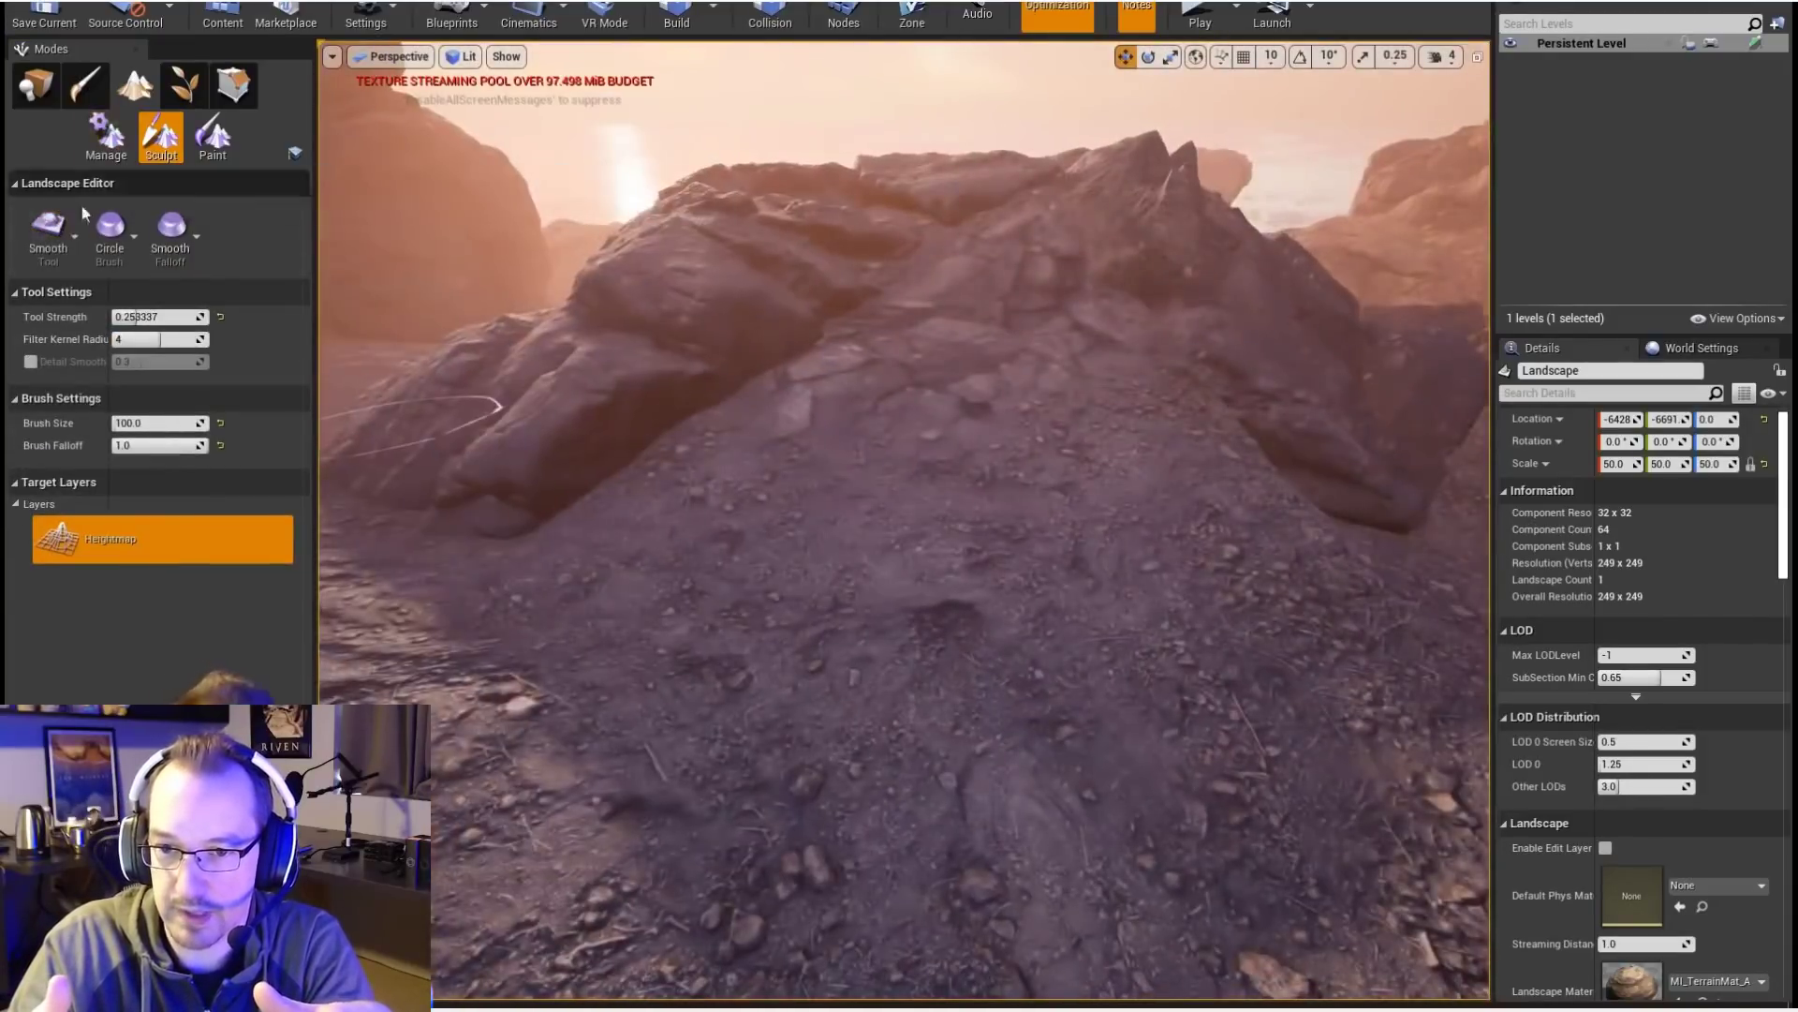
click(48, 232)
click(56, 245)
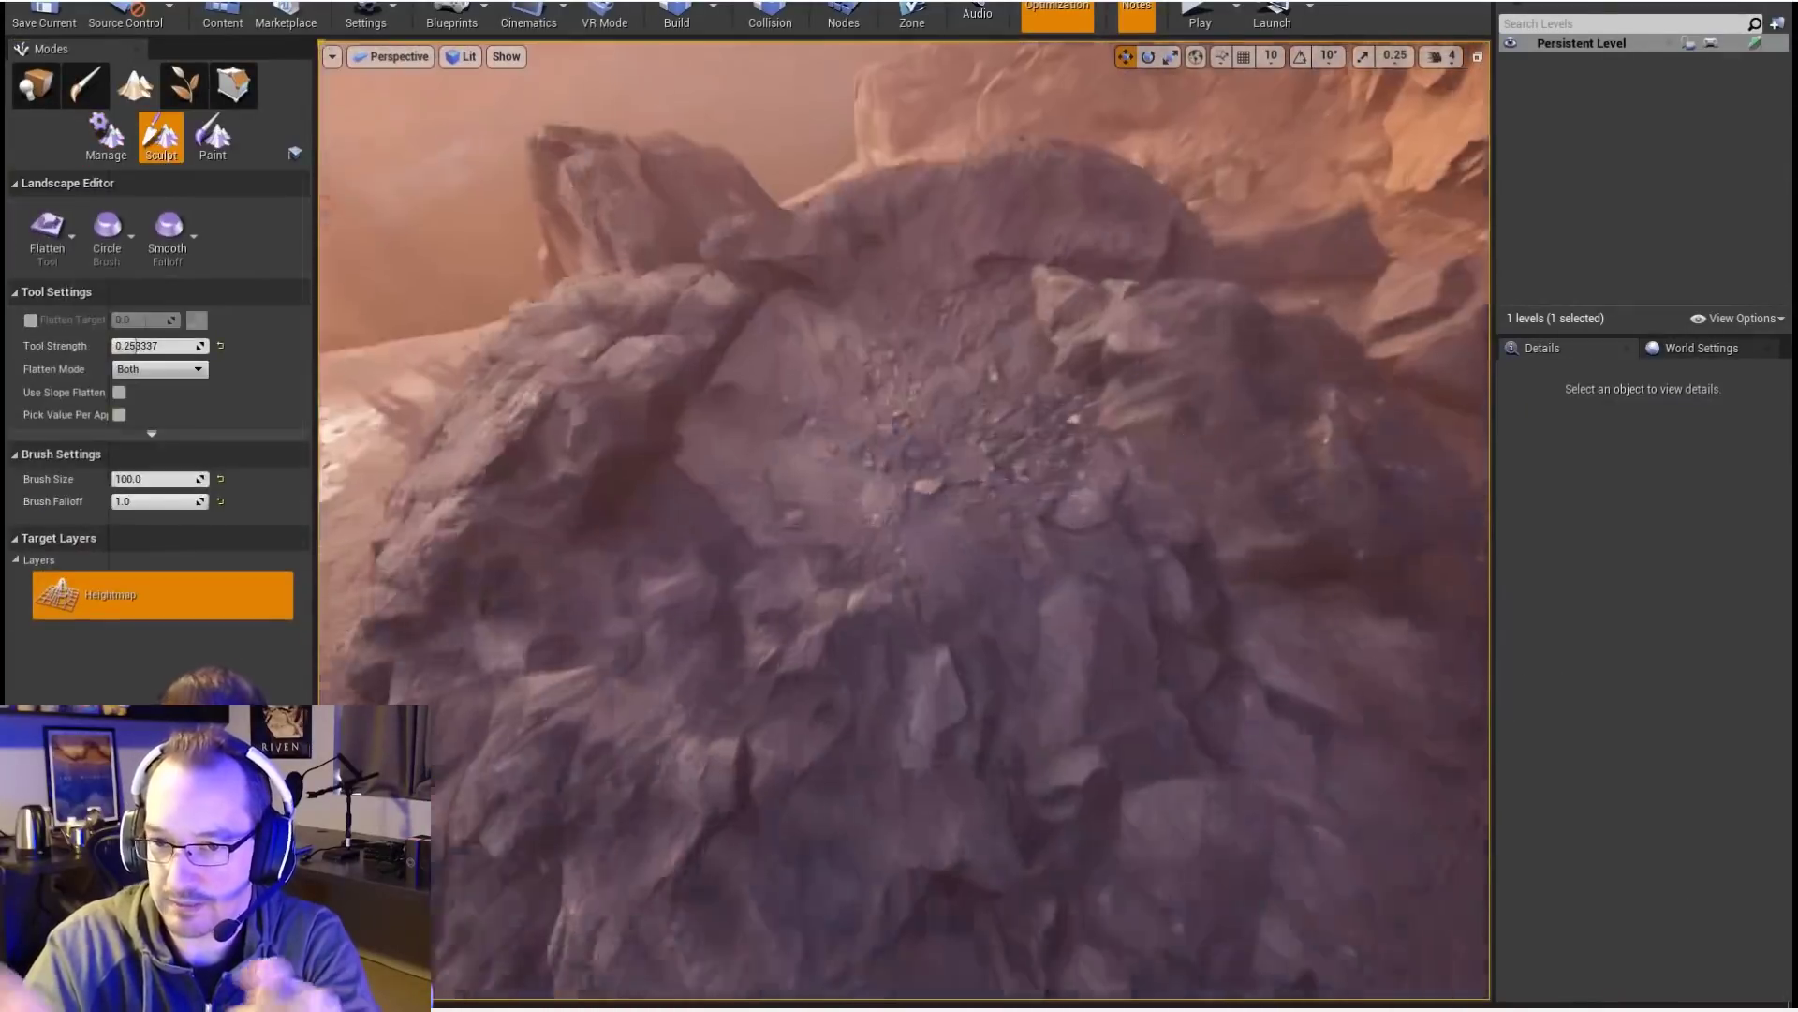
click(46, 235)
click(120, 245)
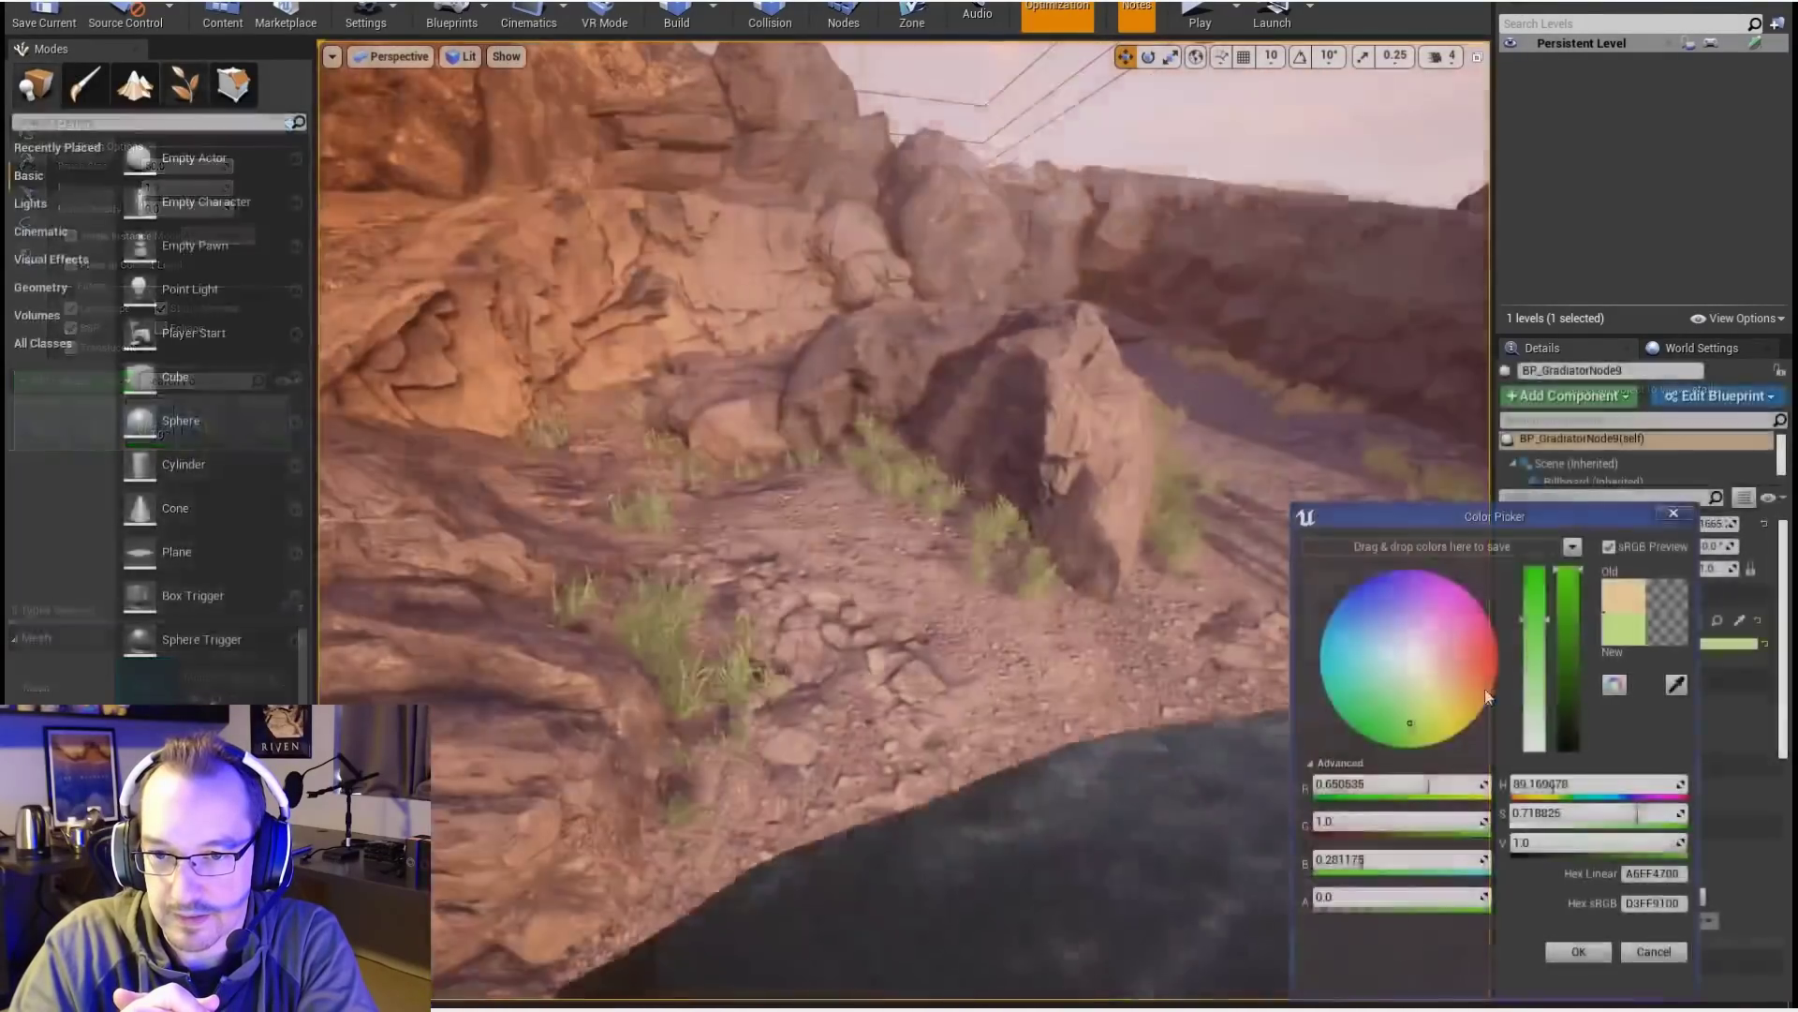
Tint the gradient lighting nodes BP_GradiatorNode9 and BP_GradiatorNode3 in warm peach-orange tones
mouse_move(1485, 688)
mouse_down()
mouse_move(1486, 656)
mouse_move(1345, 650)
mouse_move(1491, 676)
mouse_move(1456, 679)
mouse_move(1470, 681)
mouse_up()
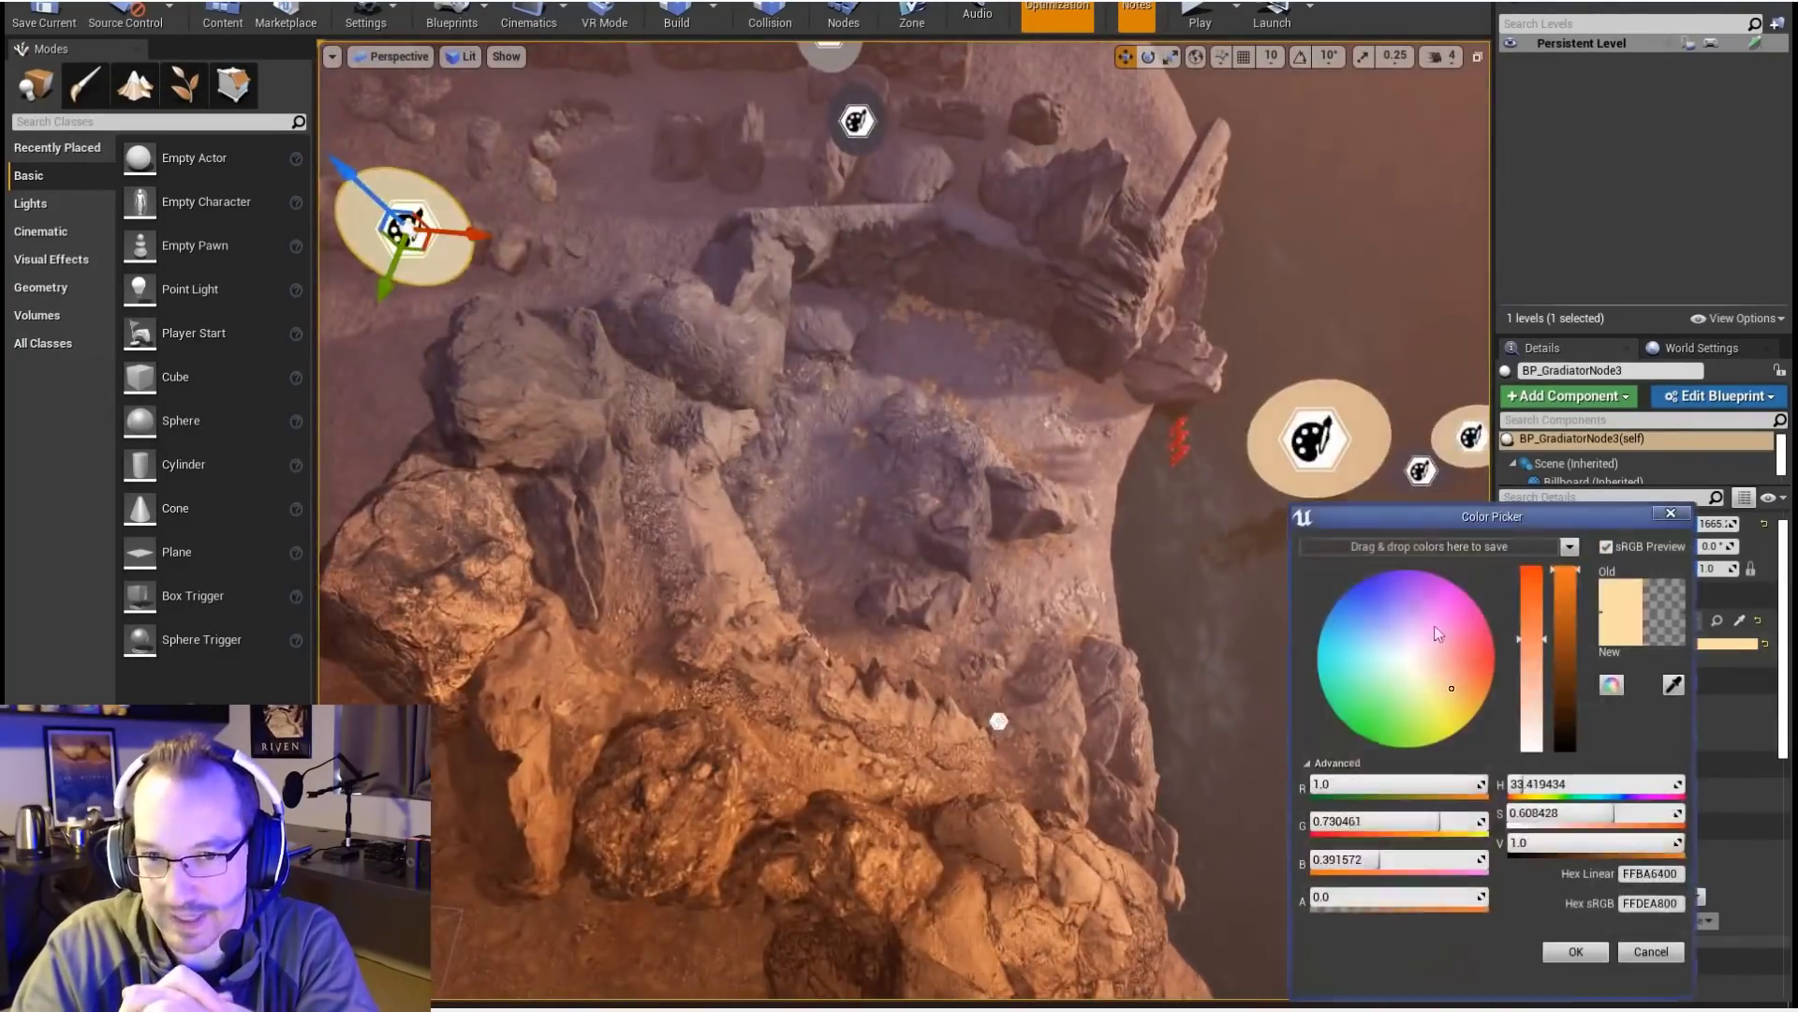
mouse_move(1439, 633)
mouse_down()
mouse_move(1447, 655)
mouse_move(1414, 684)
mouse_move(1441, 636)
mouse_move(1423, 738)
mouse_move(1441, 671)
mouse_up()
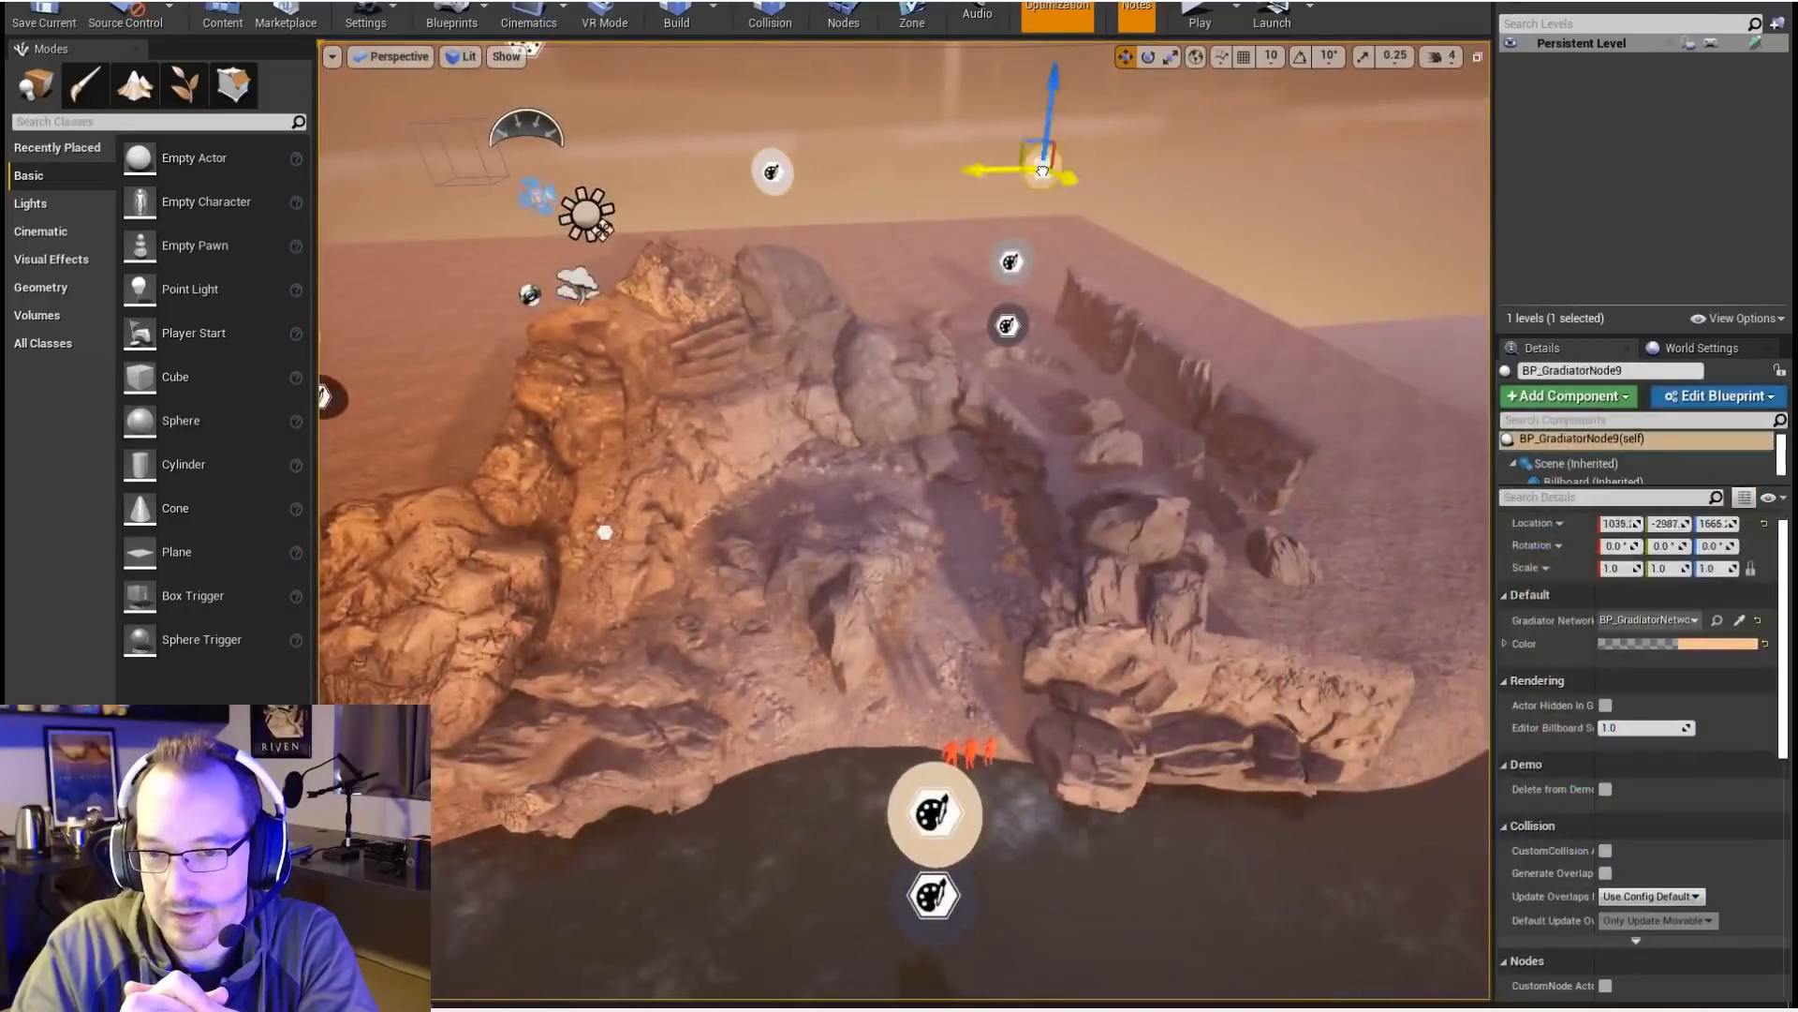
click(771, 172)
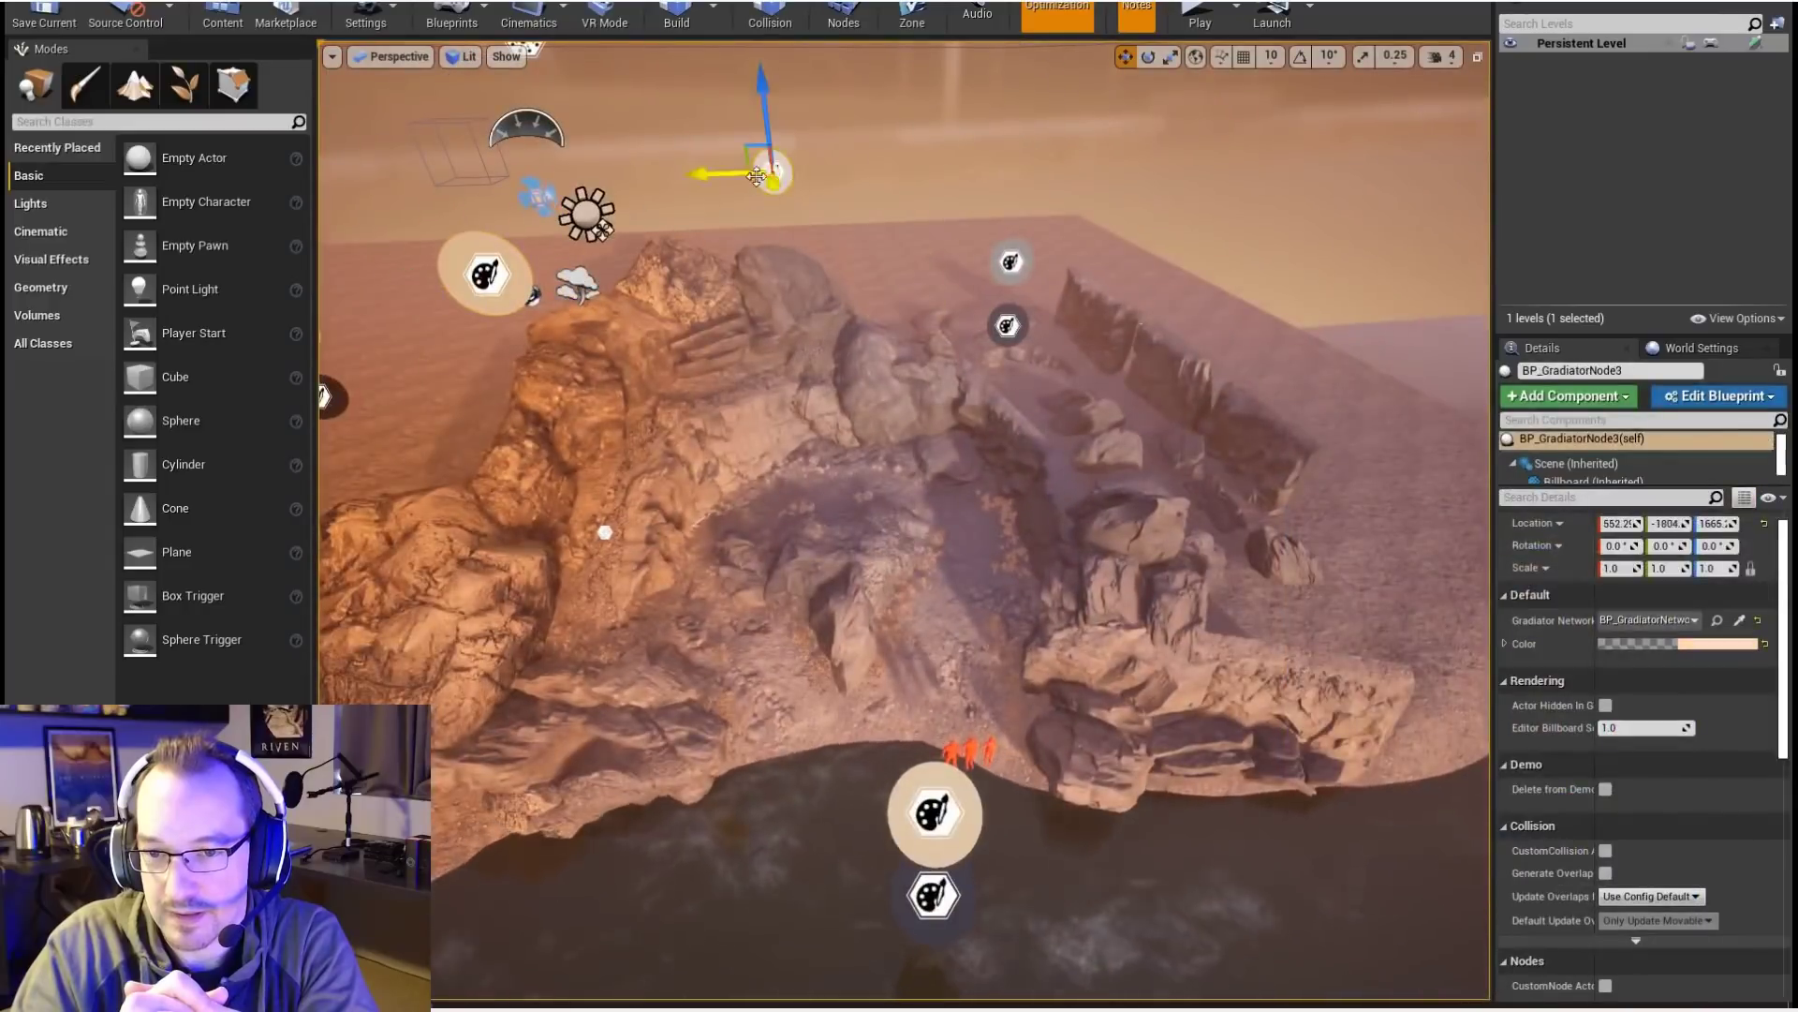
click(1676, 643)
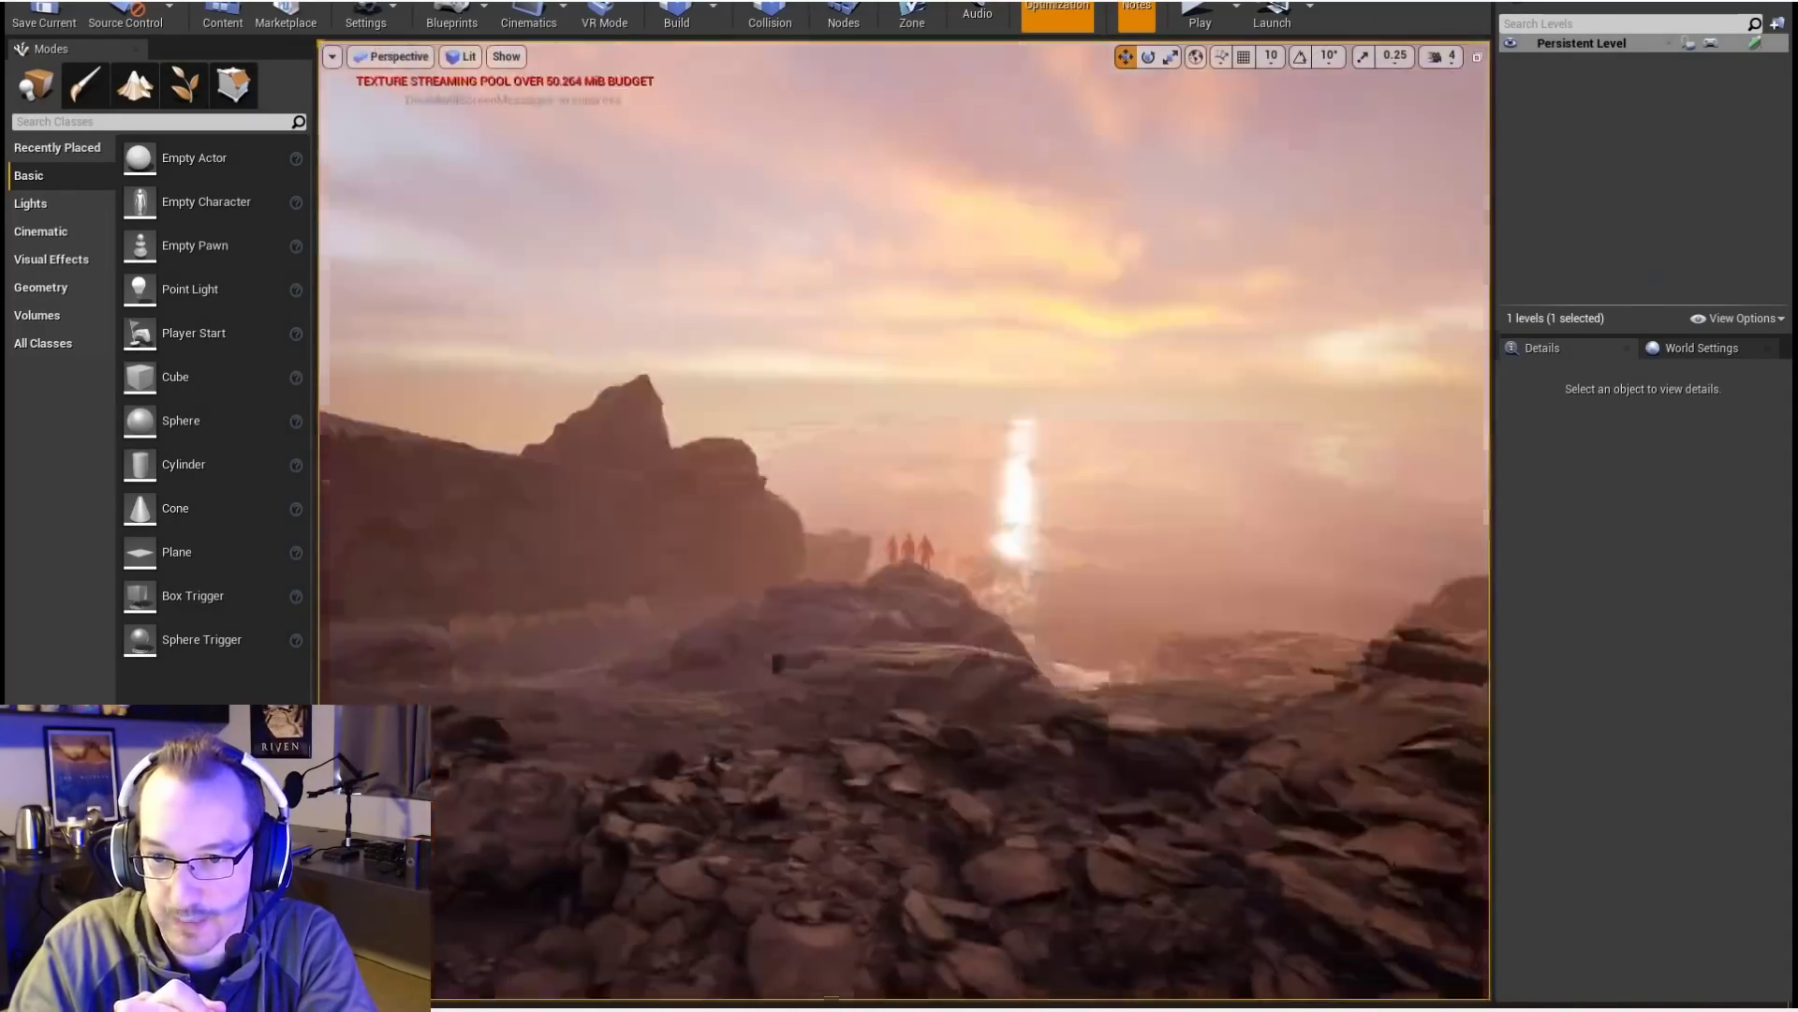
Review the cove scene in a fullscreen viewport
key(F11)
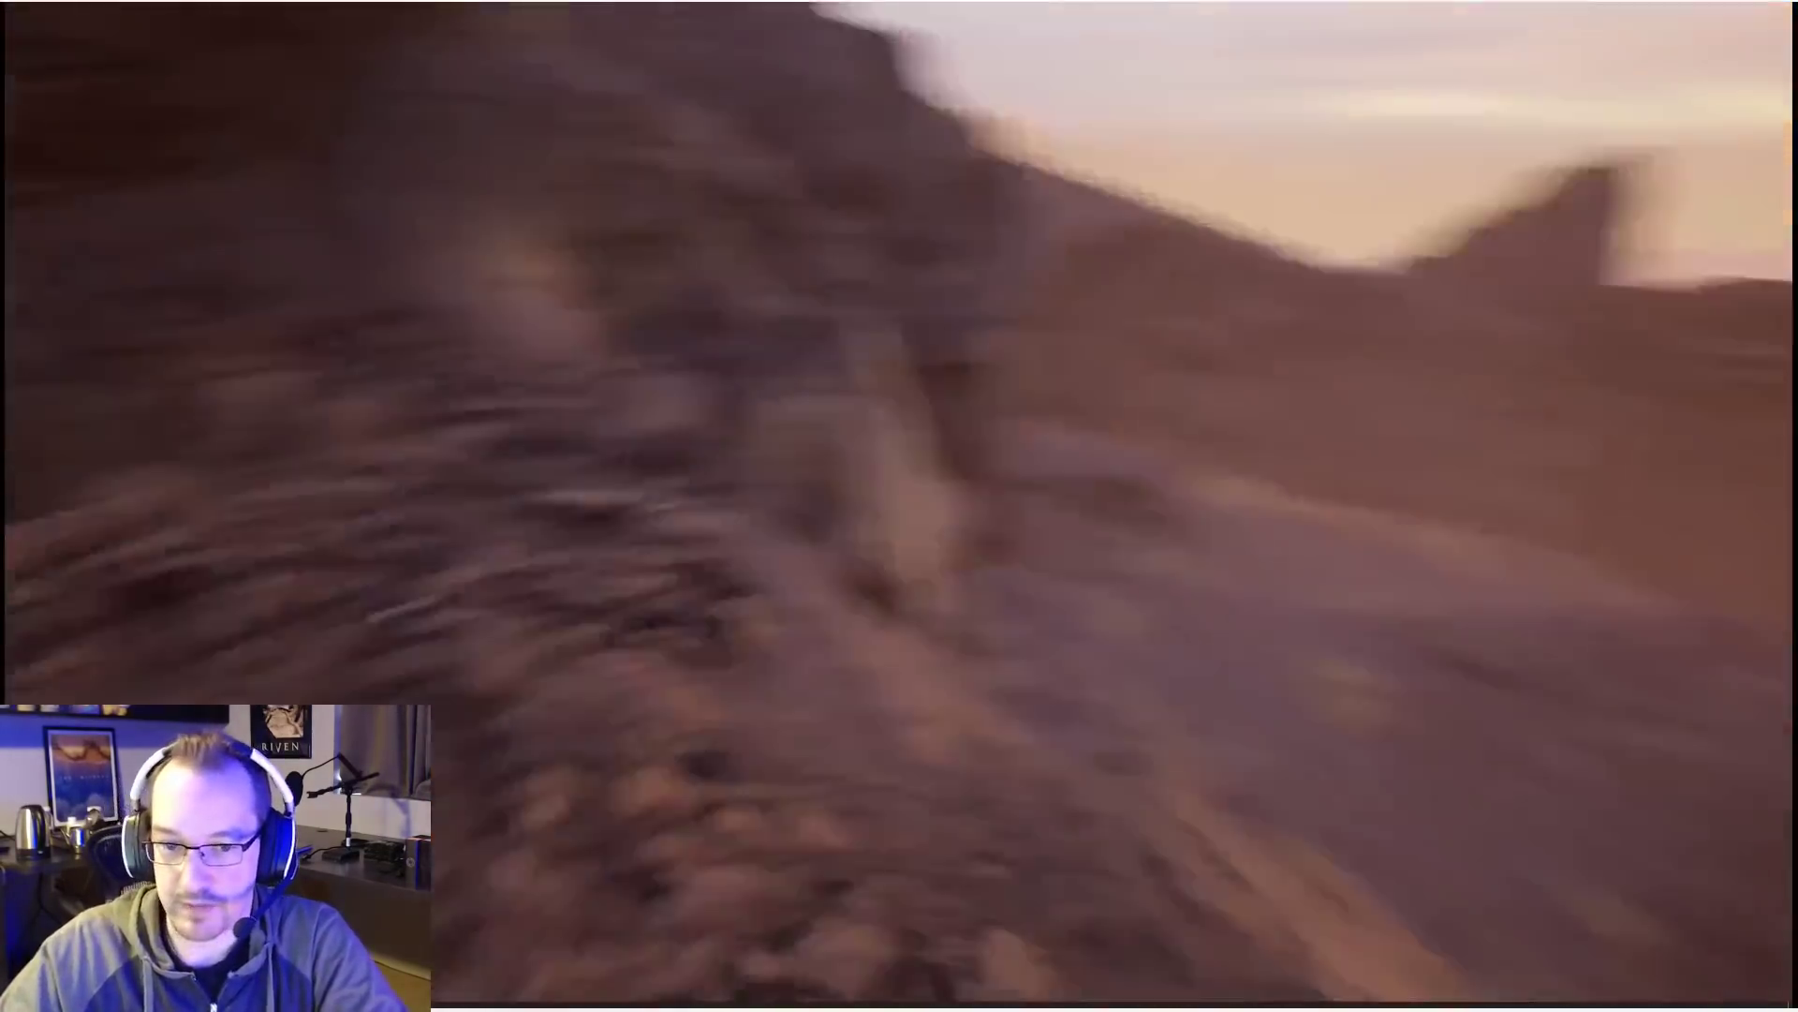